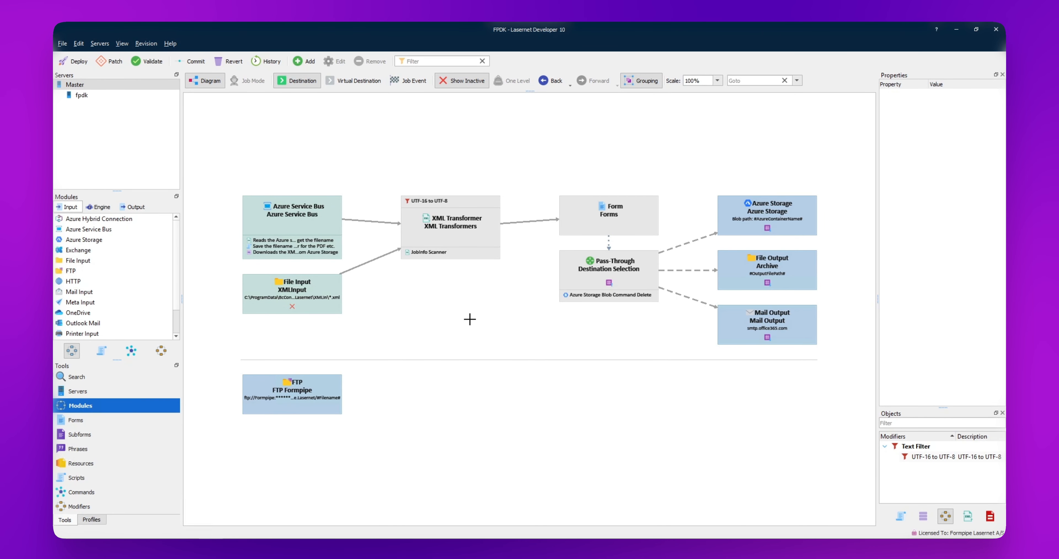
left_click_drag(220, 155, 784, 414)
left_click(783, 413)
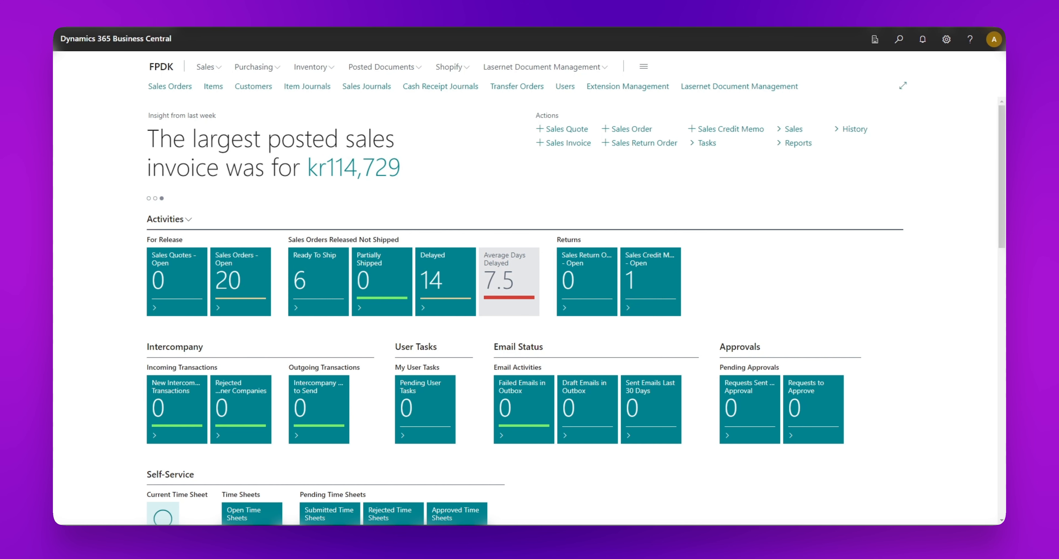
Switch to the Azure Storage Account.txt notes and examine the Azure Storage Account and Azure Service Bus connection strings.
key("alt+Tab")
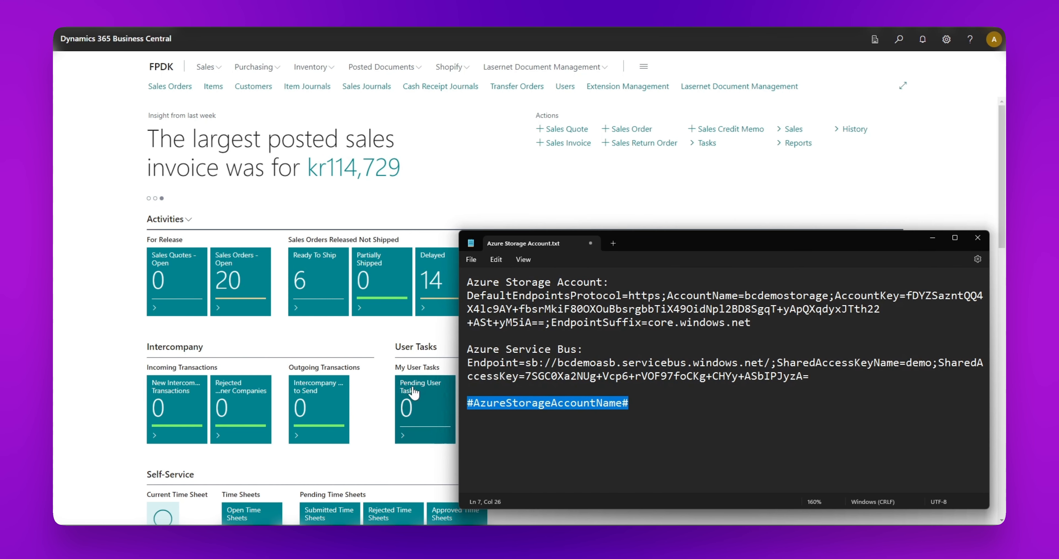
left_click(643, 403)
mouse_move(755, 241)
left_mouse_down()
mouse_move(772, 239)
mouse_move(756, 246)
left_mouse_up()
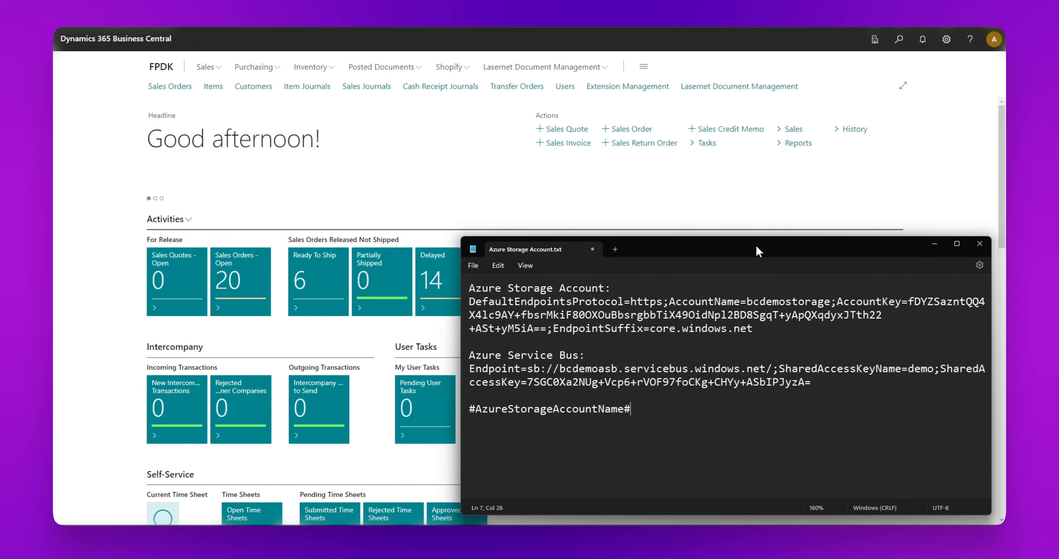
left_click_drag(612, 289, 459, 282)
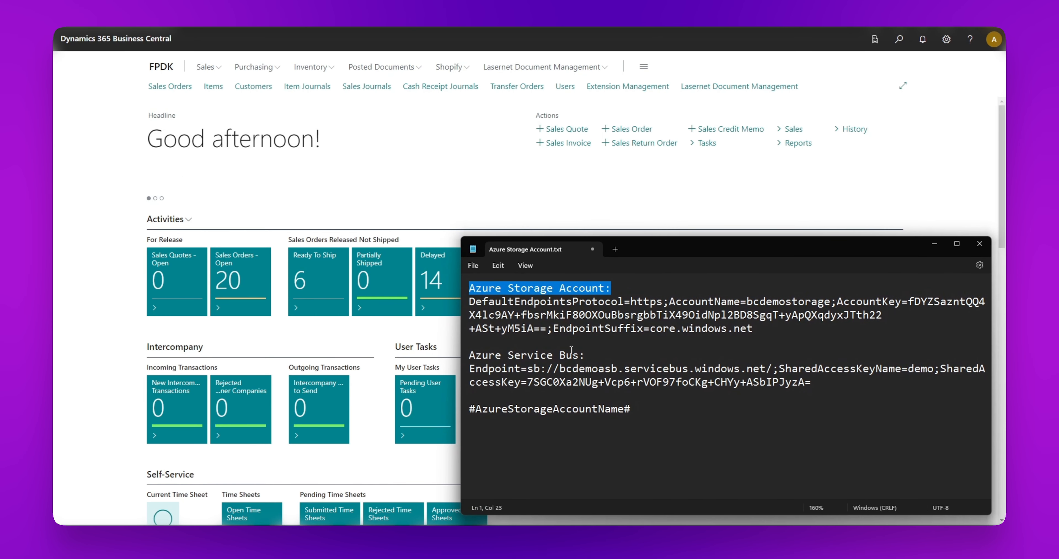
left_click_drag(609, 355, 509, 354)
left_click_drag(812, 382, 466, 287)
left_click(649, 383)
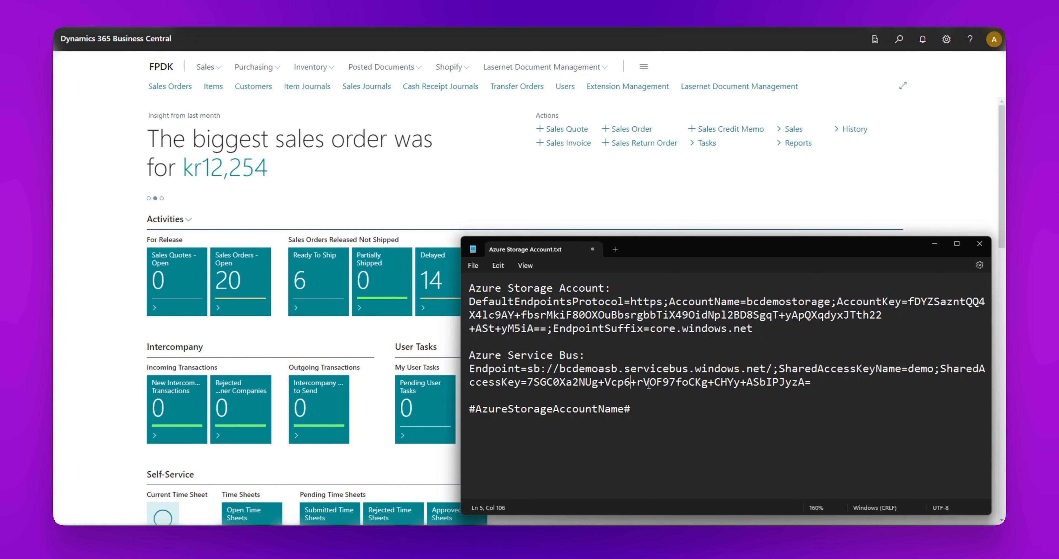
left_click_drag(585, 355, 466, 356)
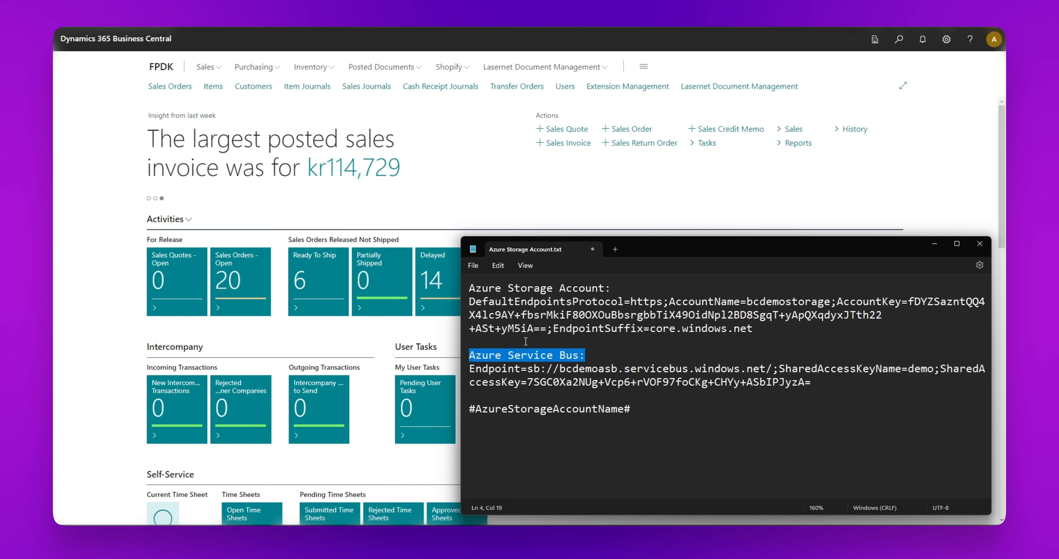
left_click_drag(640, 287, 464, 287)
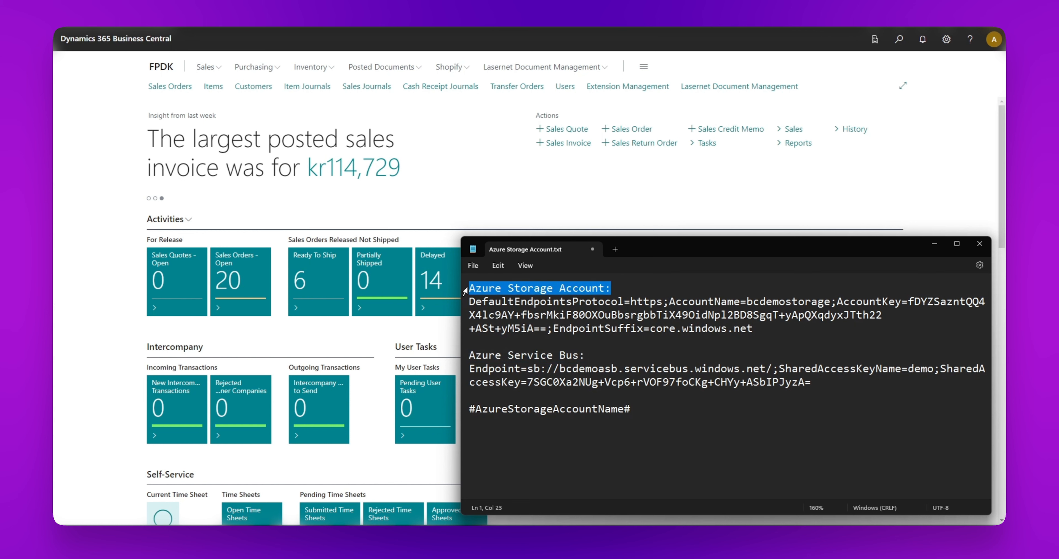
left_click(632, 380)
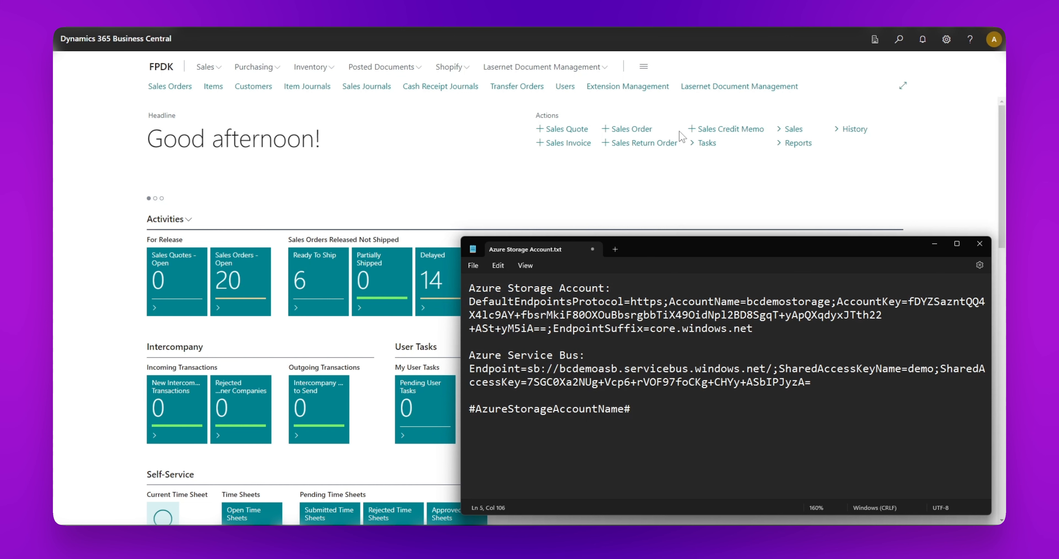
Return to Business Central, search for "lasernet" and open the Lasernet Document Management page.
left_click(708, 61)
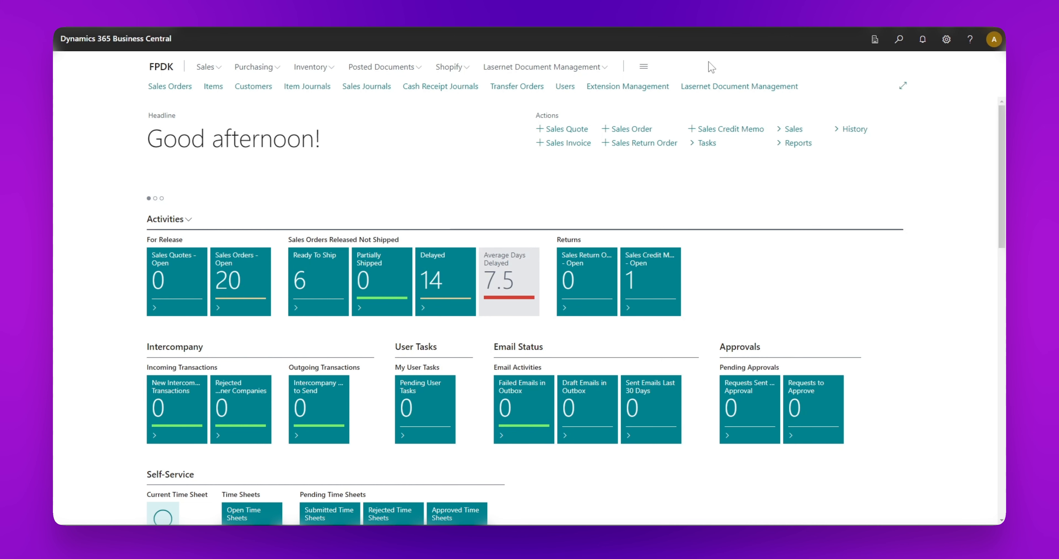
left_click(899, 44)
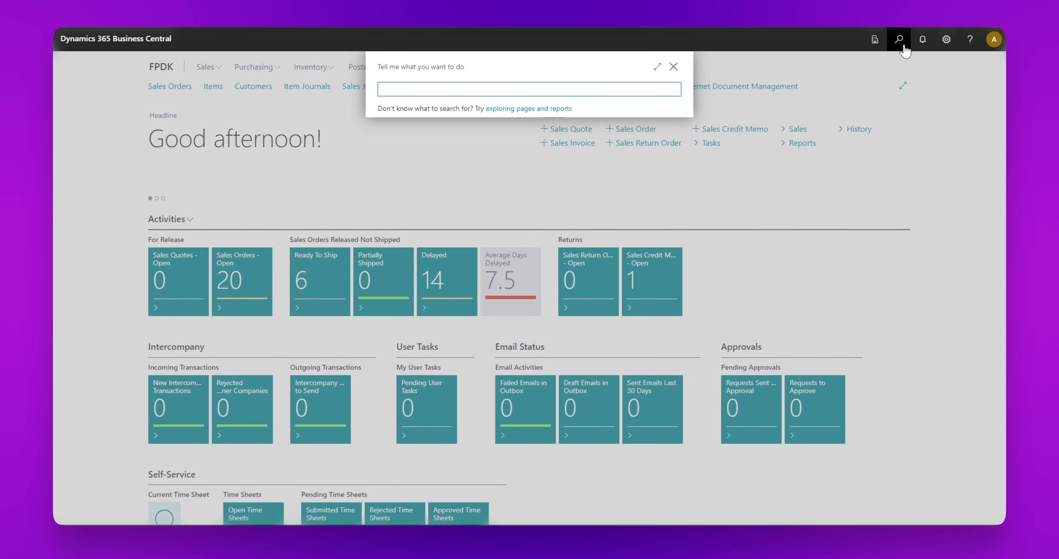
type("lasernet")
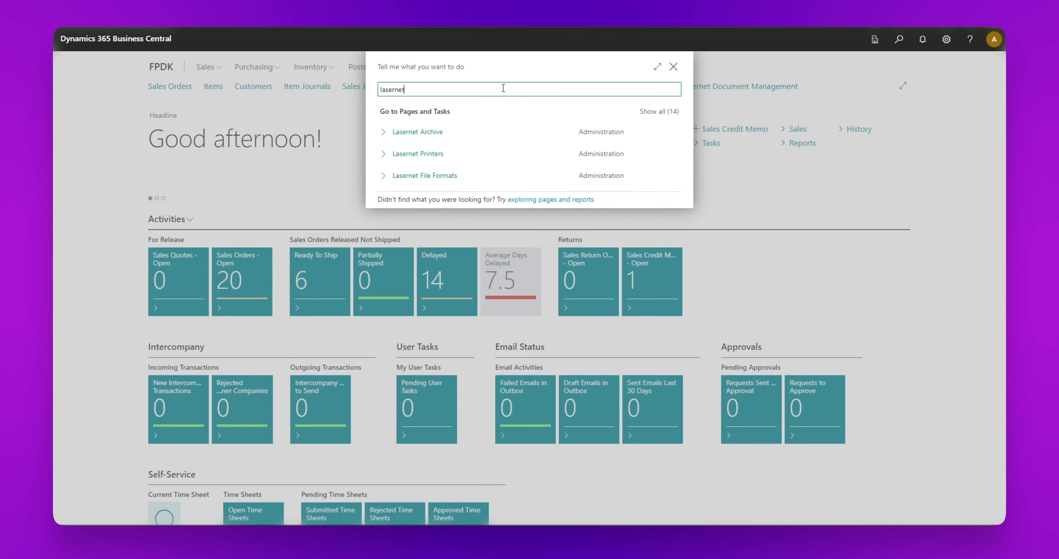
left_click(660, 114)
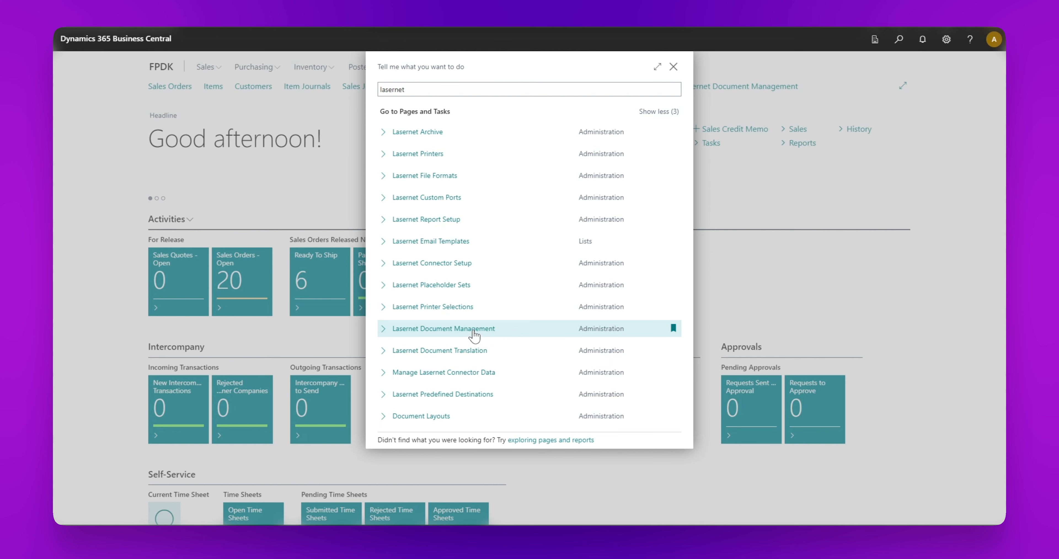
left_click(459, 329)
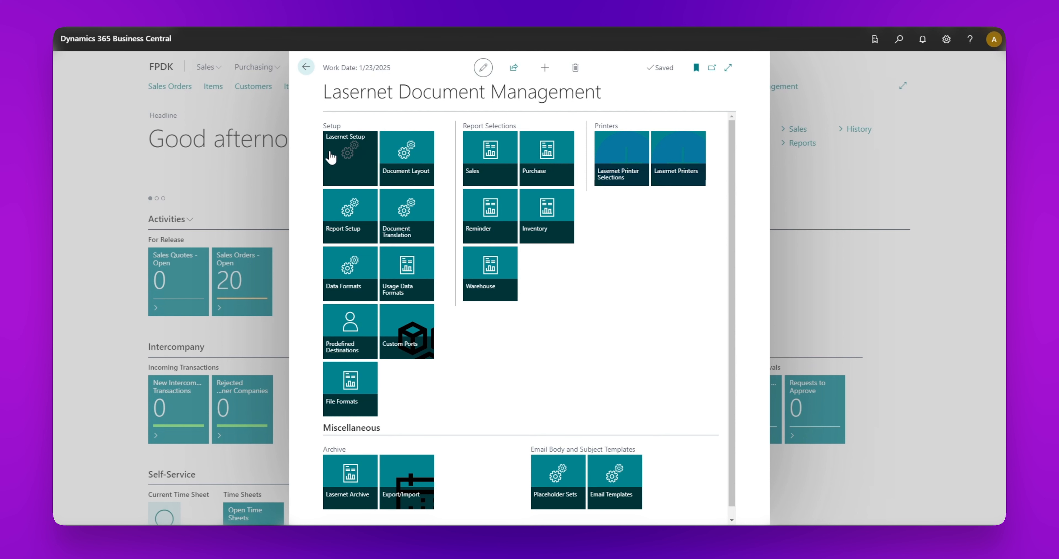
Open the interface settings of the Lasernet Connector Setup and paste the storage account connection string from the notes as the Azure Blob connection string.
left_click(343, 159)
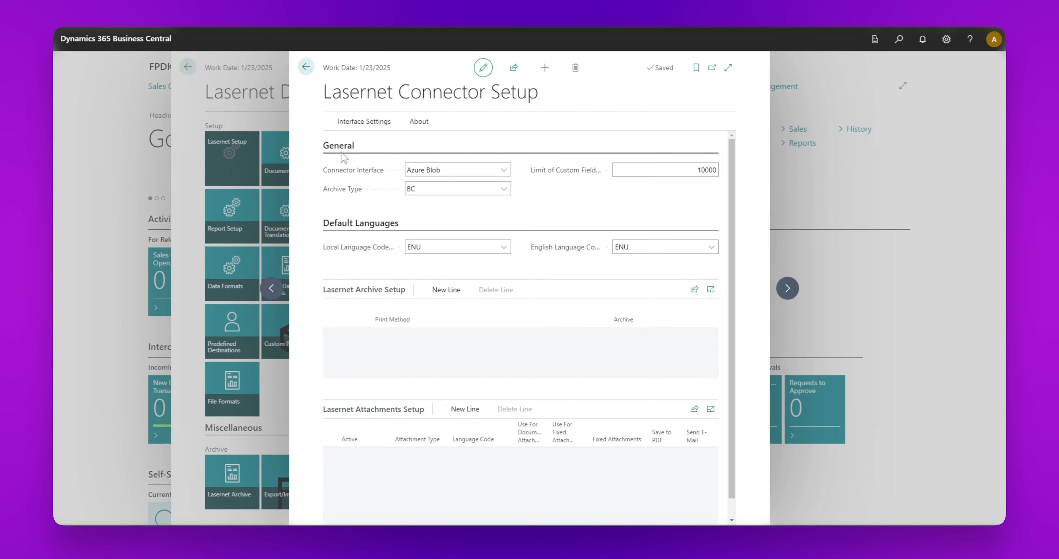
left_click(361, 125)
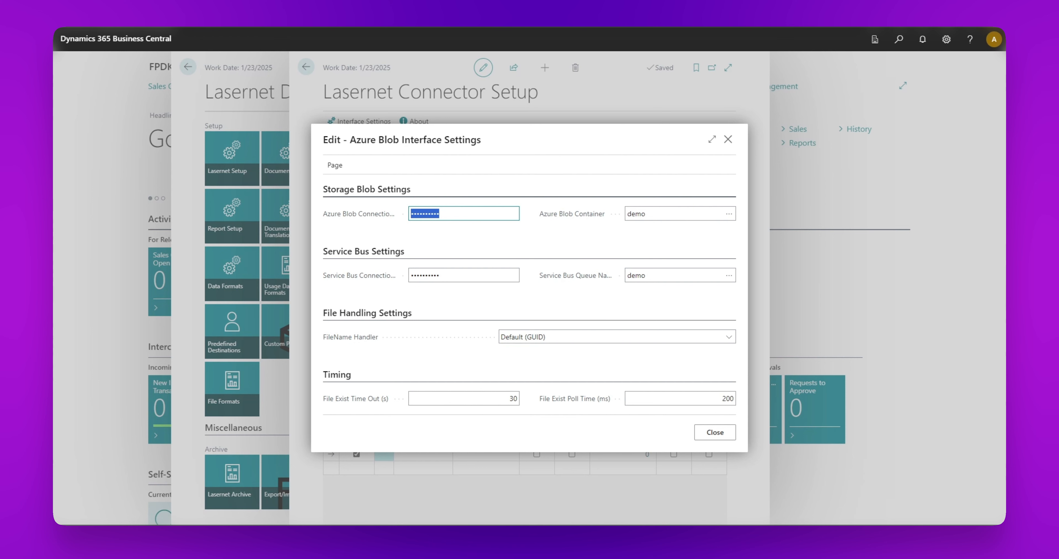
key("alt+Tab")
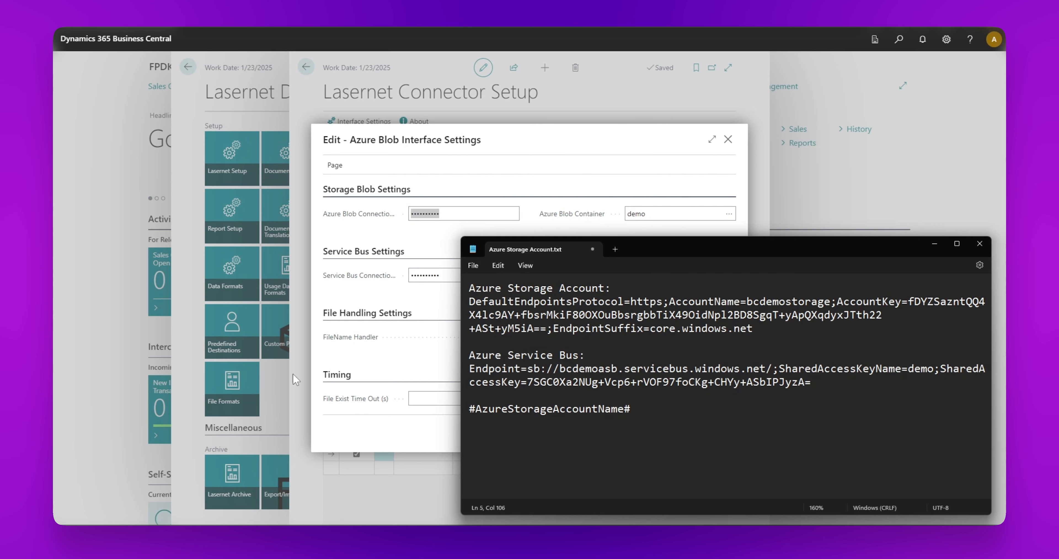
left_click_drag(762, 330, 470, 303)
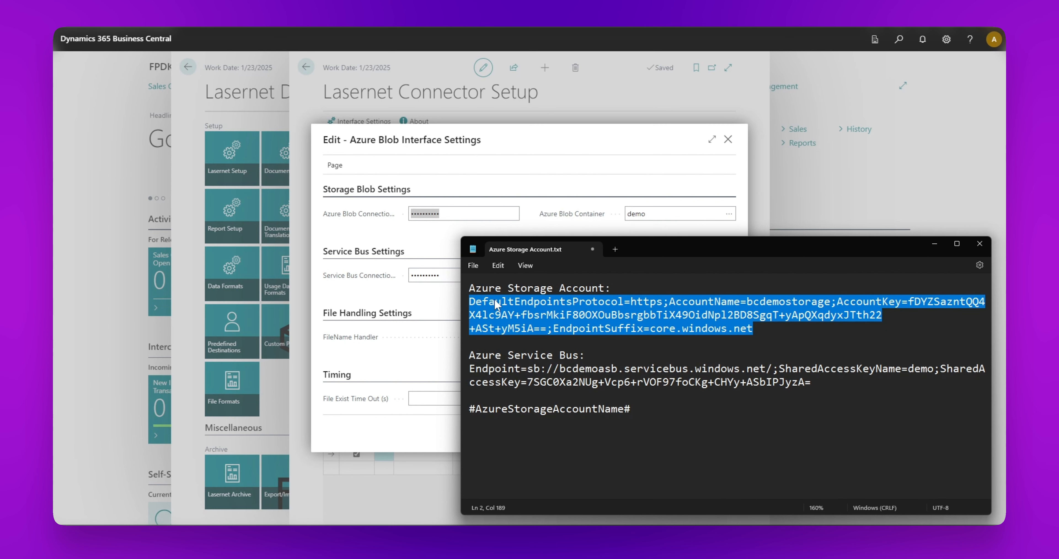
left_click(467, 212)
key("ctrl+v")
left_click(503, 239)
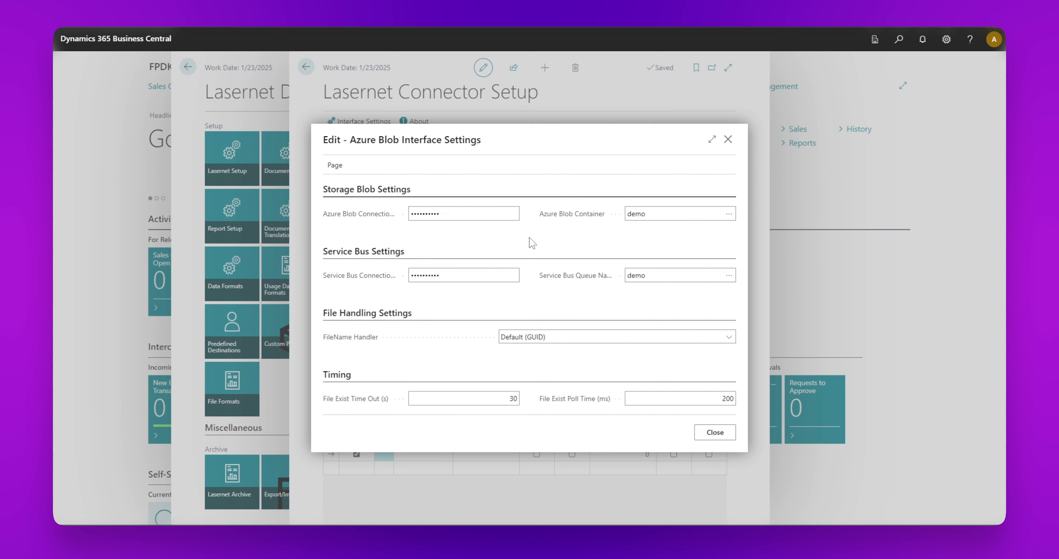
left_click(503, 220)
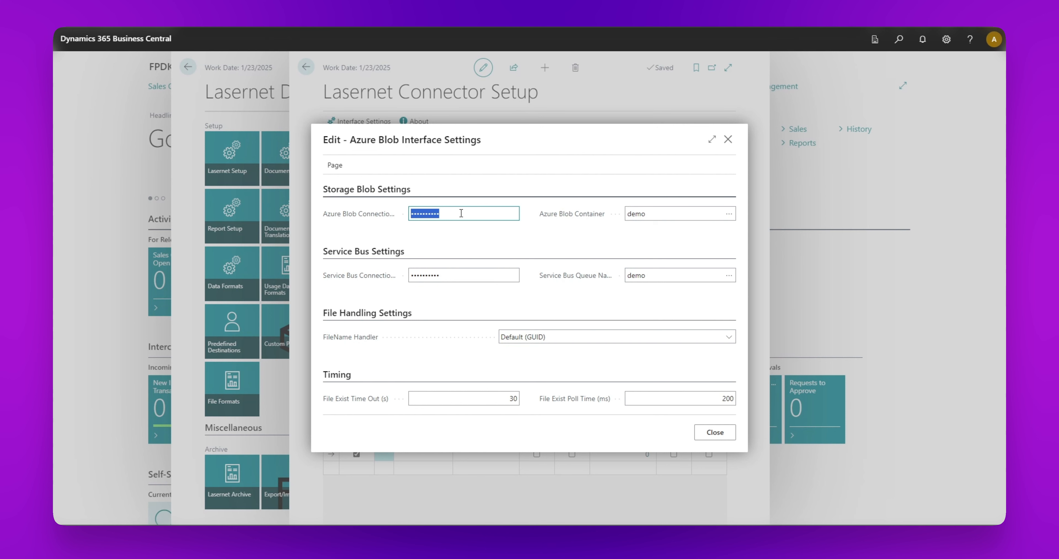
key("ctrl+v")
left_click(475, 232)
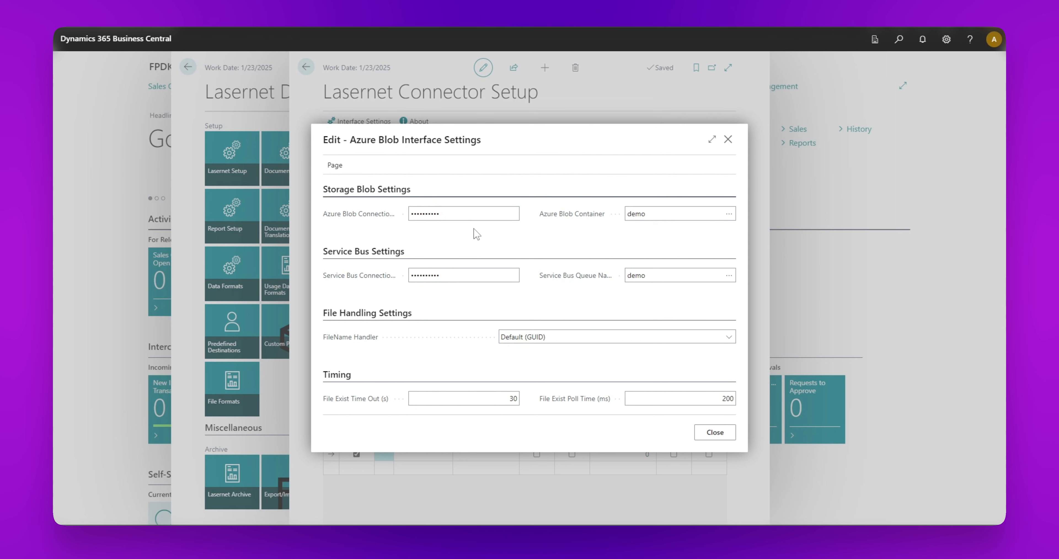
left_click(464, 213)
left_click(470, 230)
Choose demo as the Azure Blob Container from the list of available containers.
left_click(731, 221)
left_click(731, 217)
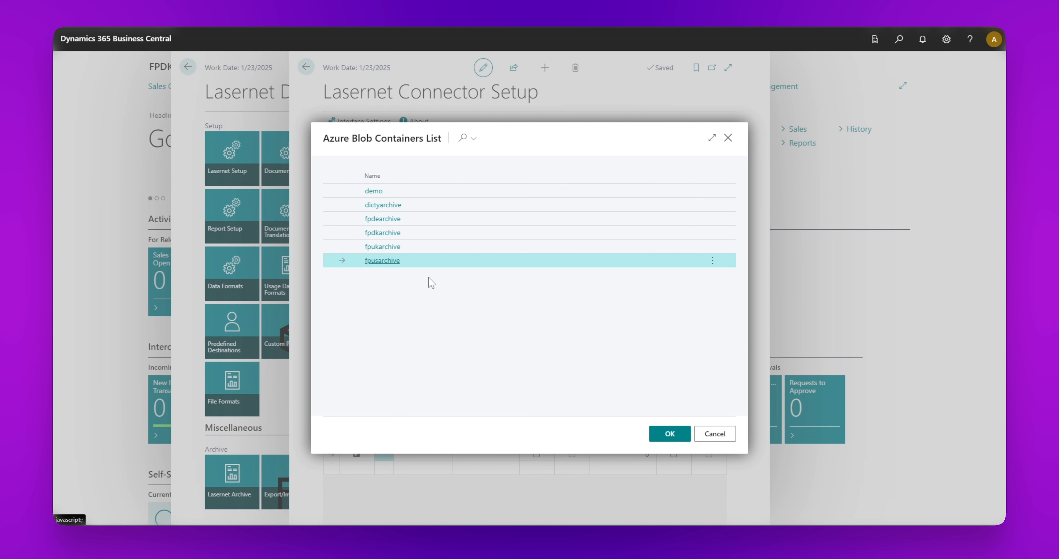
left_click(409, 194)
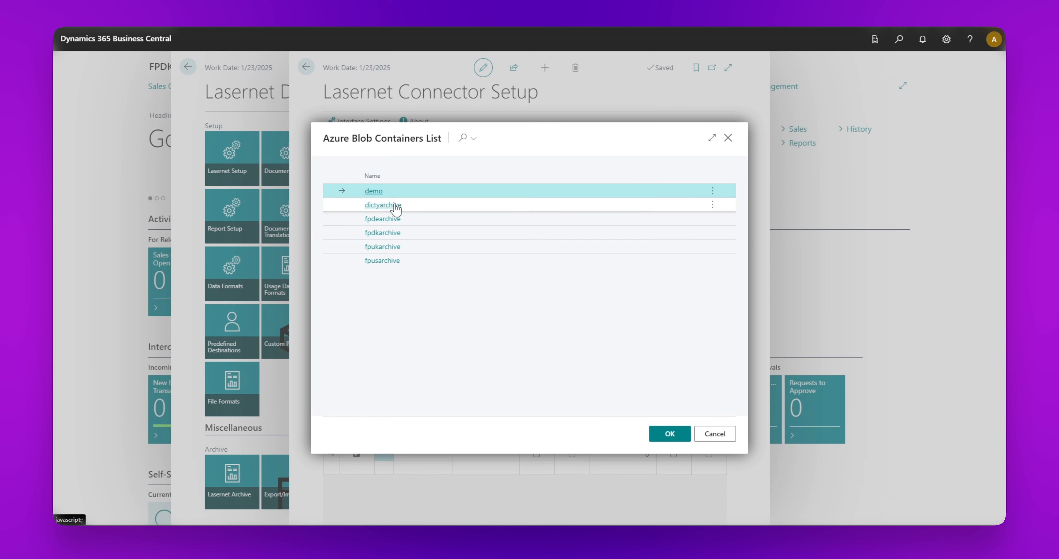
left_click(669, 433)
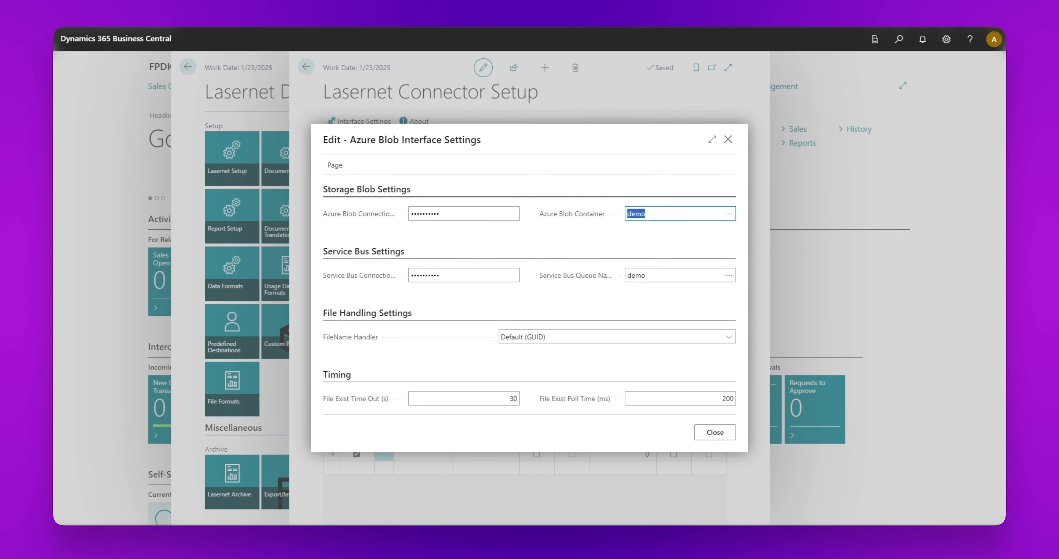
Copy the Azure Service Bus connection string from the notes and paste it as the Service Bus connection string in the interface settings.
key("alt+Tab")
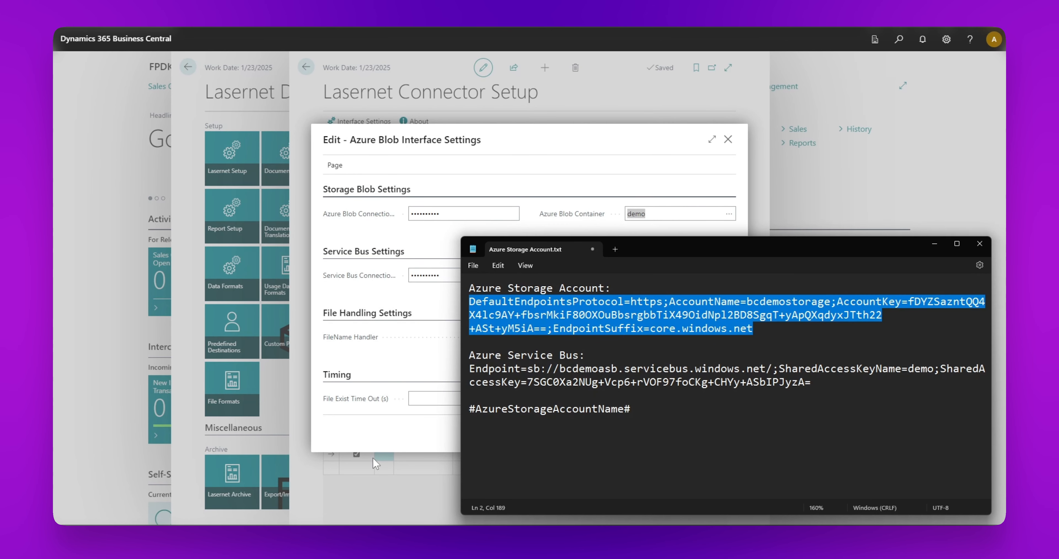
left_click(823, 382)
left_click_drag(823, 382, 471, 368)
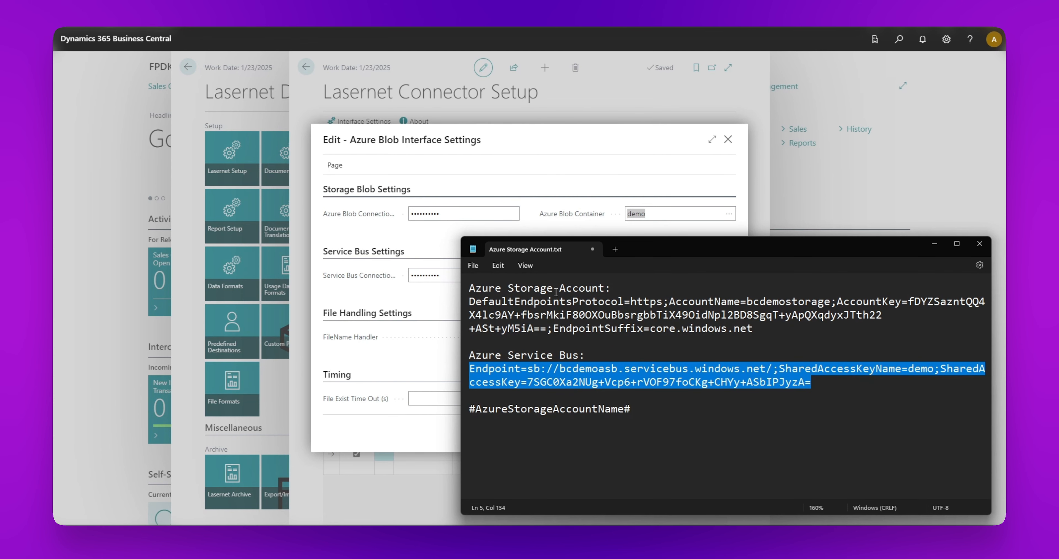
left_click(559, 141)
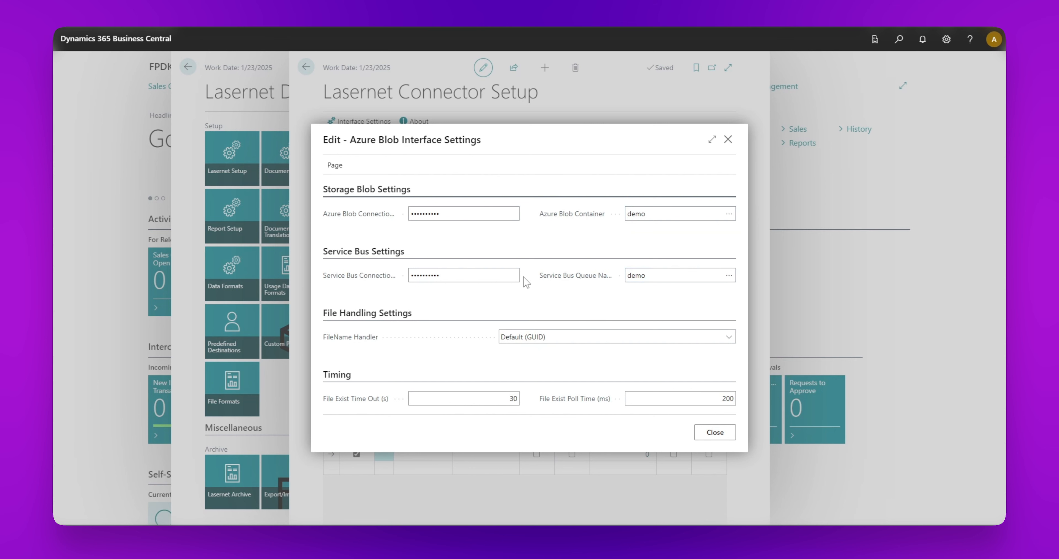
left_click(454, 274)
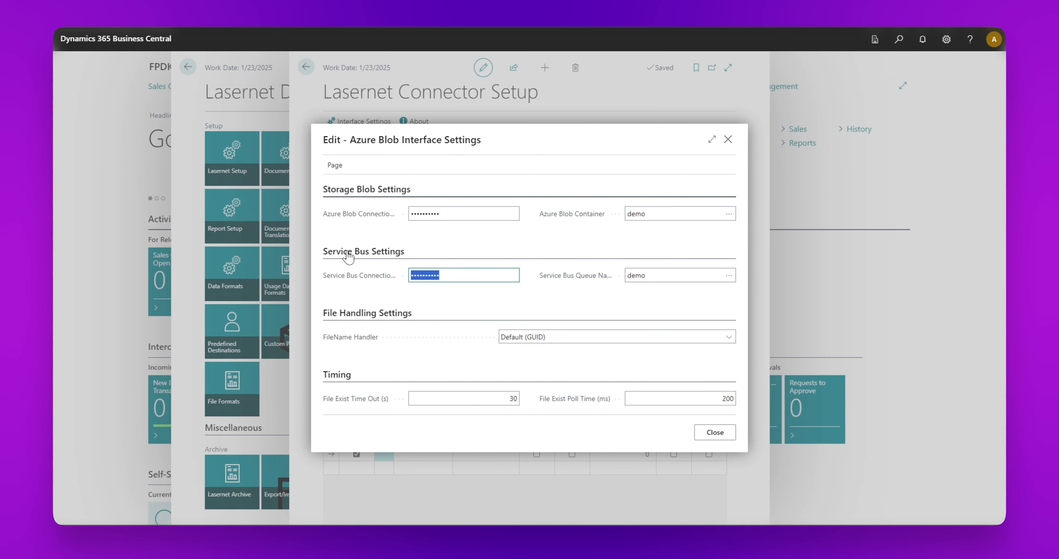
key("ctrl+v")
left_click(516, 303)
Choose demo as the Service Bus queue name from the list of available queues.
left_click(732, 280)
left_click(730, 276)
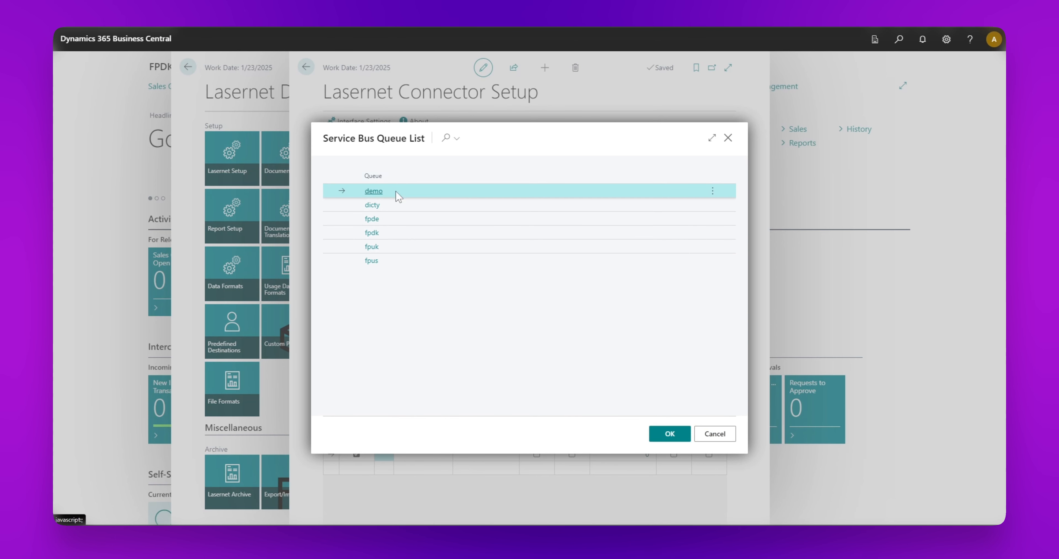
left_click(669, 434)
left_click(596, 308)
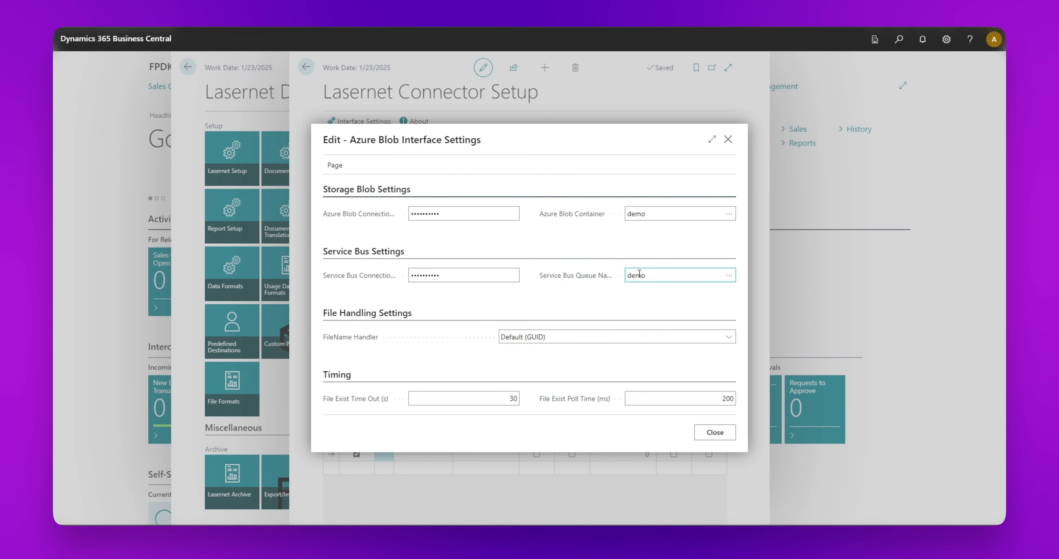
Close the Azure Blob interface settings, end editing of the Lasernet Connector Setup and leave the Lasernet pages.
left_click(714, 432)
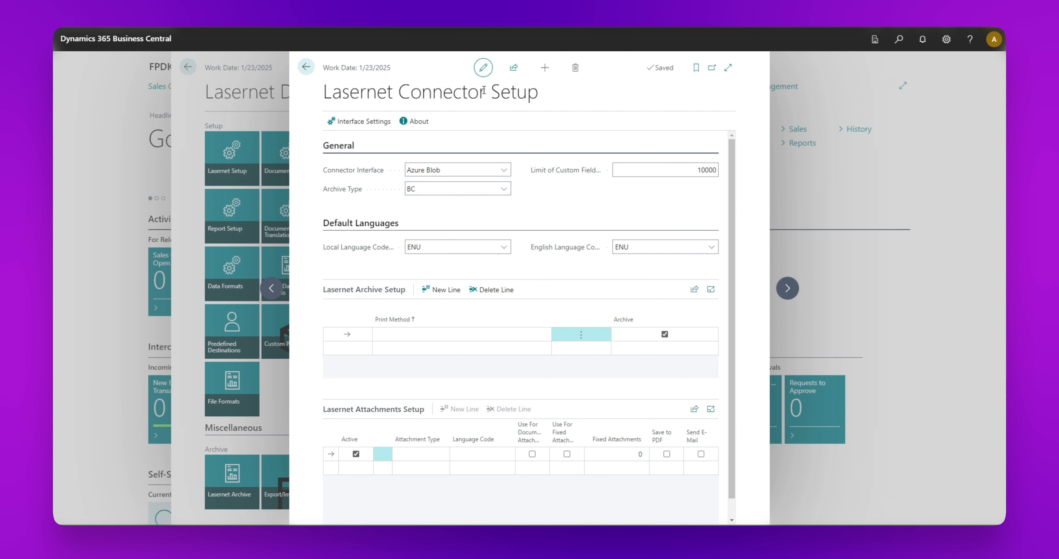
left_click(483, 68)
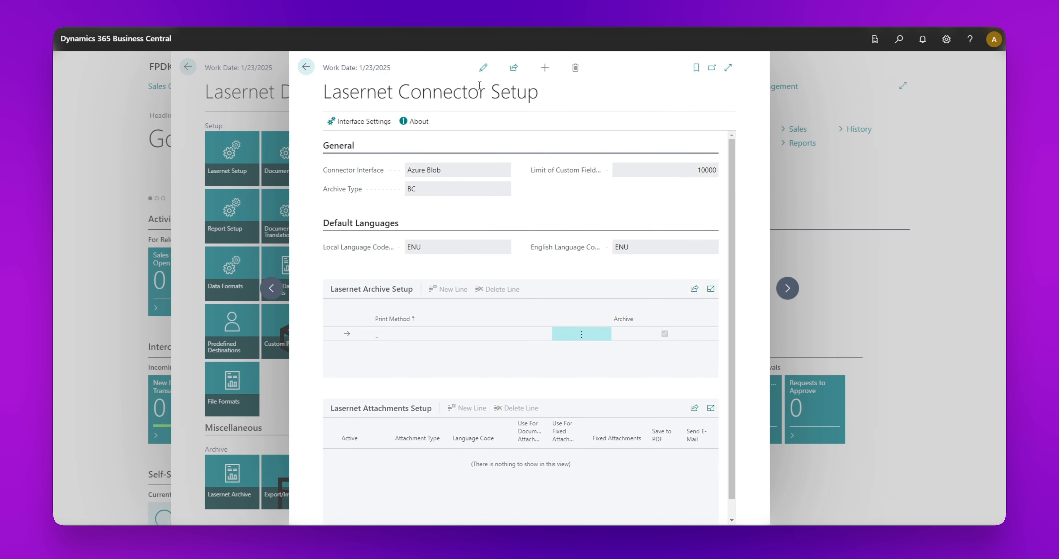
left_click(307, 67)
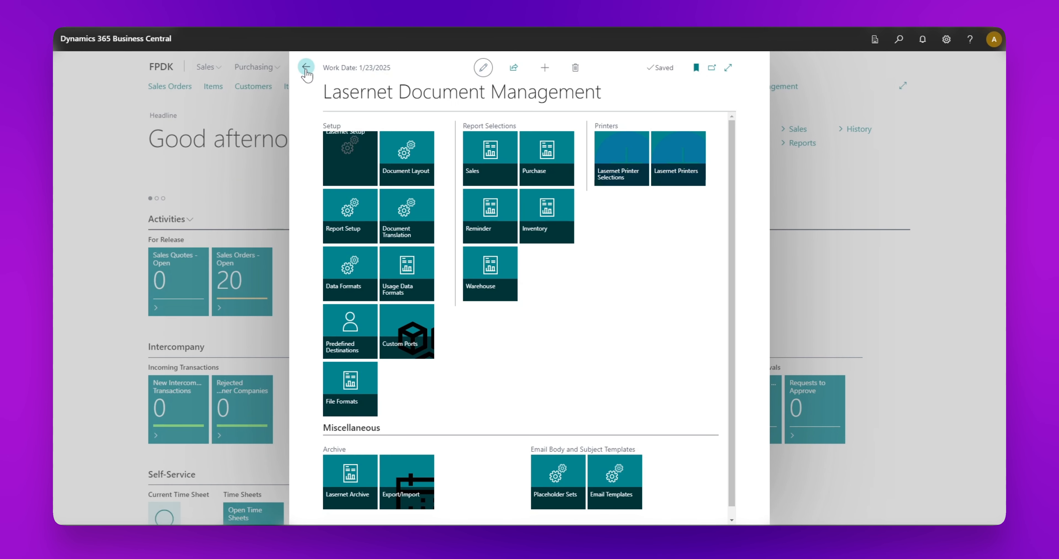
left_click(307, 68)
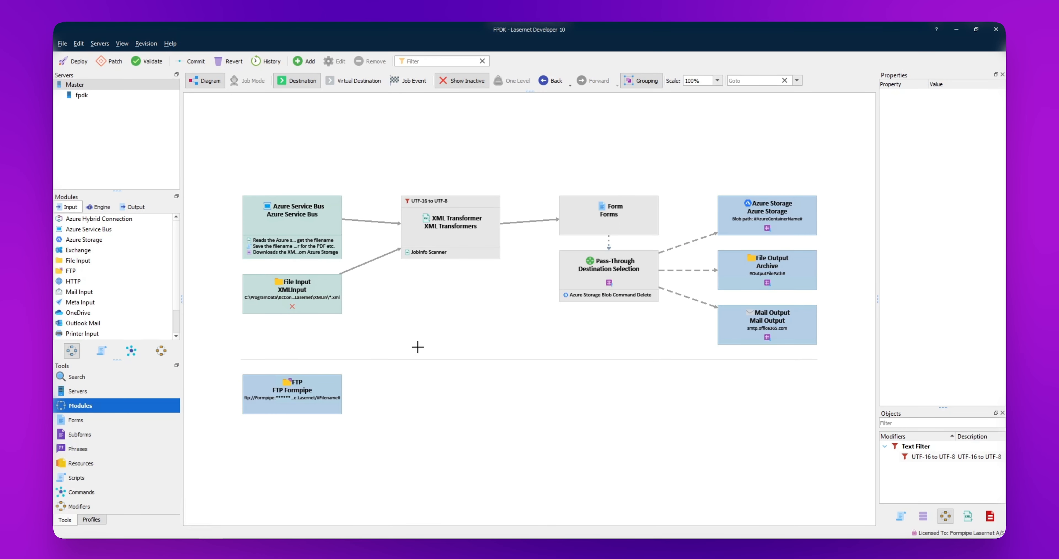
Open the setup properties of the Azure Service Bus input module in Lasernet Developer.
left_click(420, 321)
left_click(297, 221)
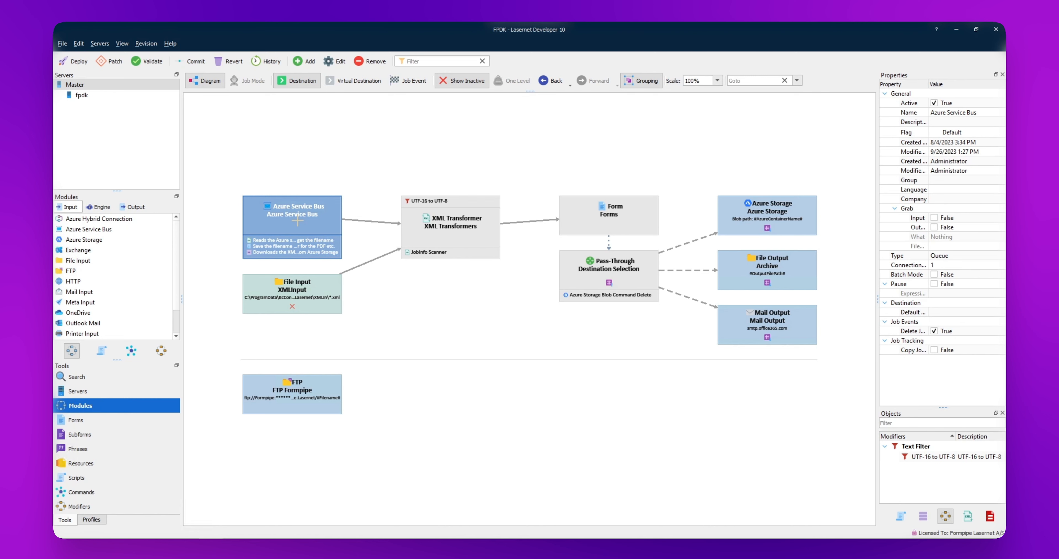
double_click(298, 221)
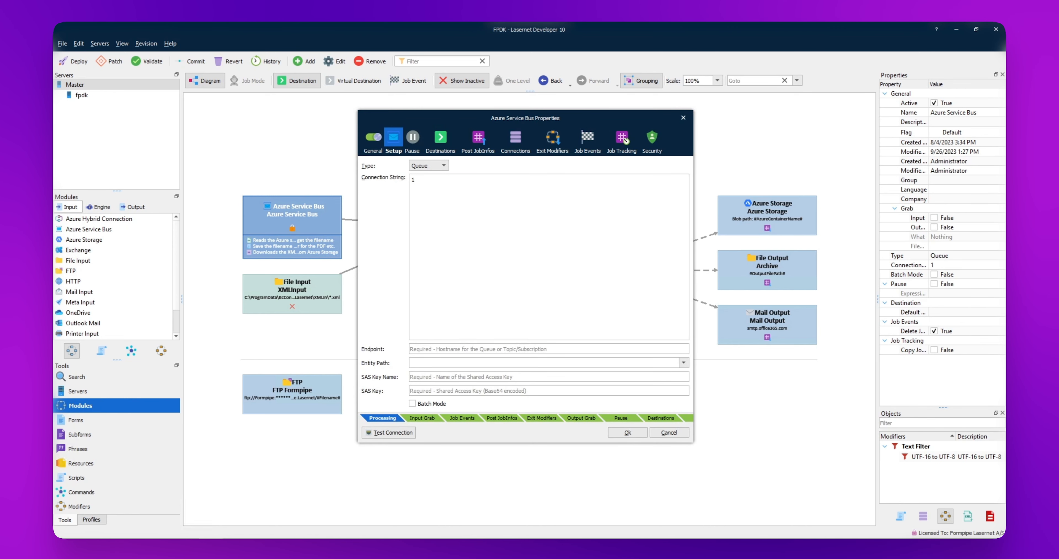
Copy the Azure Service Bus connection string from the notes and paste it as the input module's connection string.
key("alt+Tab")
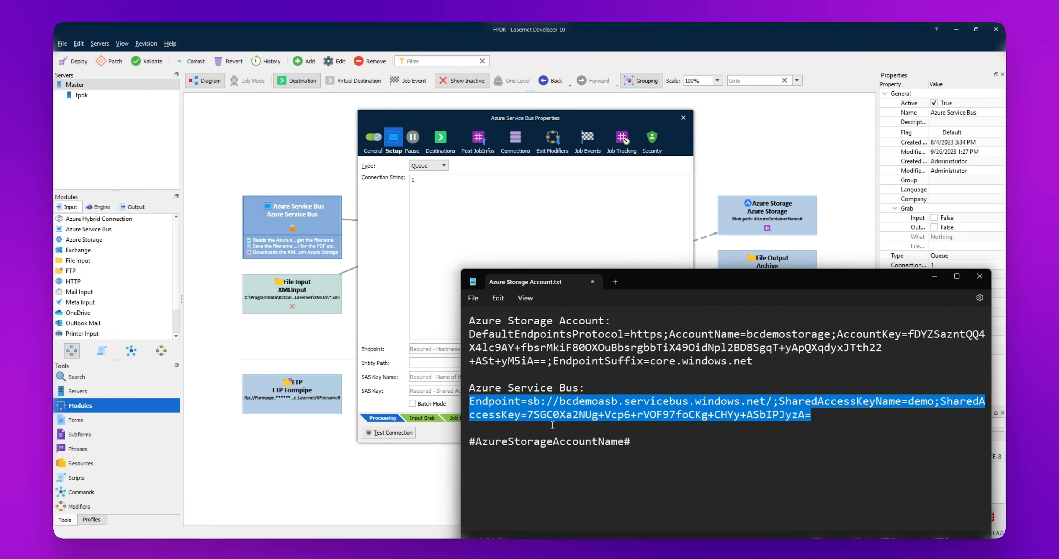
left_click(727, 416)
left_click_drag(825, 415, 469, 400)
key("ctrl+c")
left_click(486, 215)
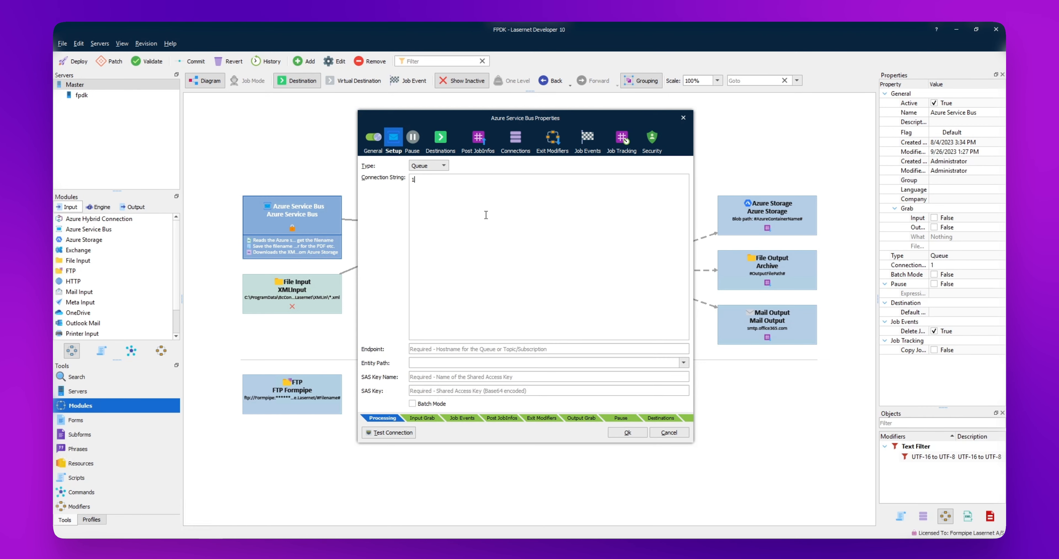
key("ctrl+v")
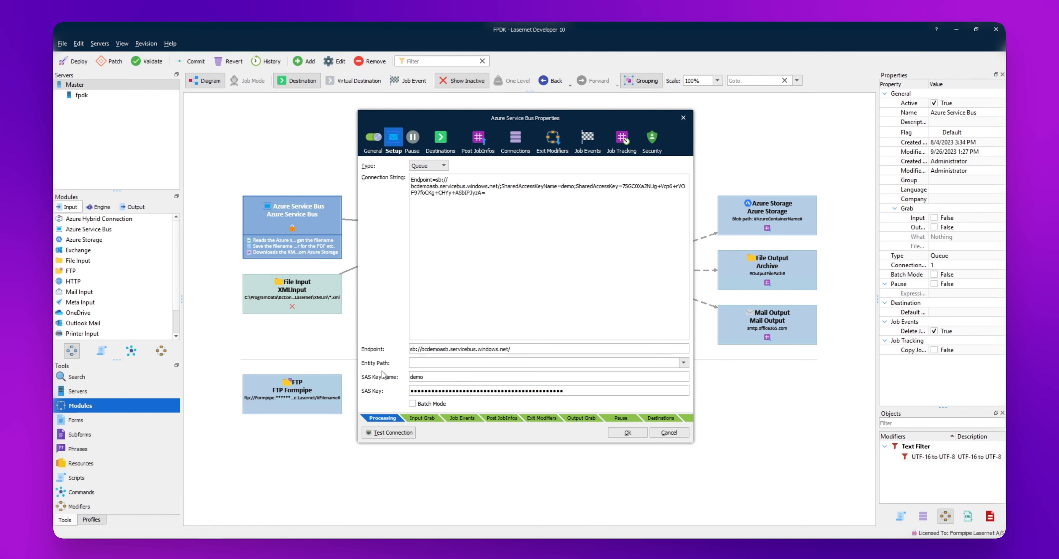
Choose demo as the Azure Service Bus module's entity path and accept the module properties.
left_click(683, 363)
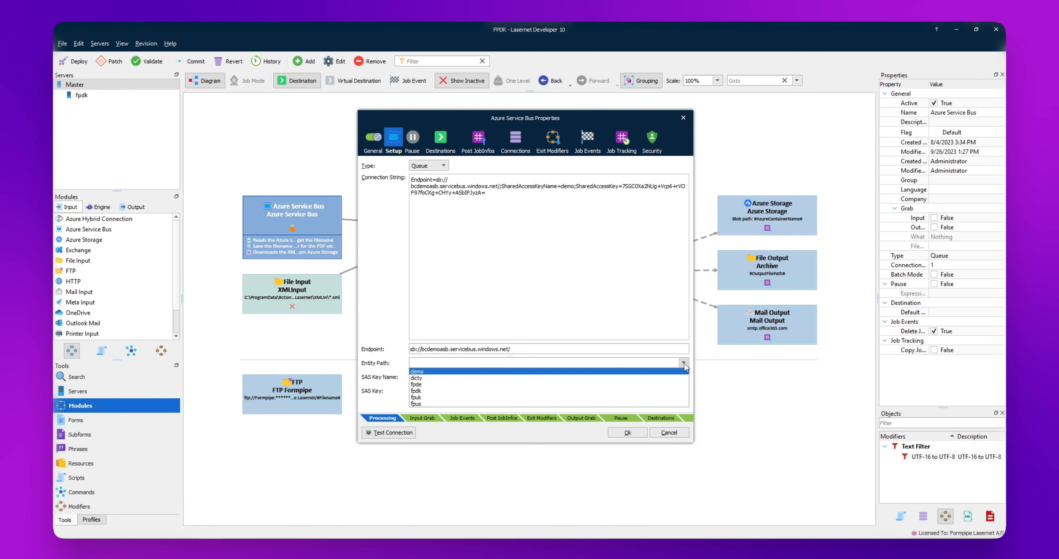
left_click(421, 371)
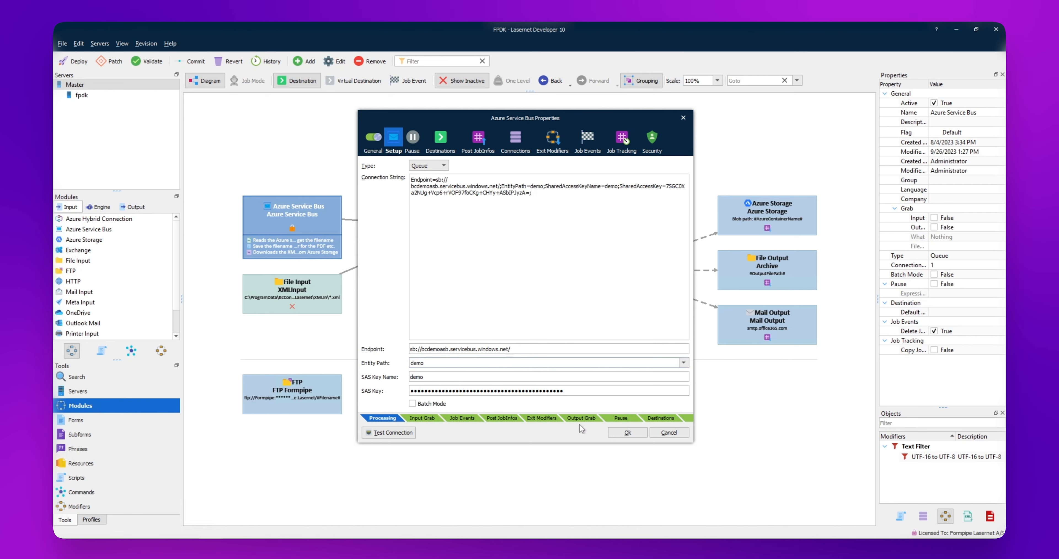
left_click(628, 432)
left_click(451, 420)
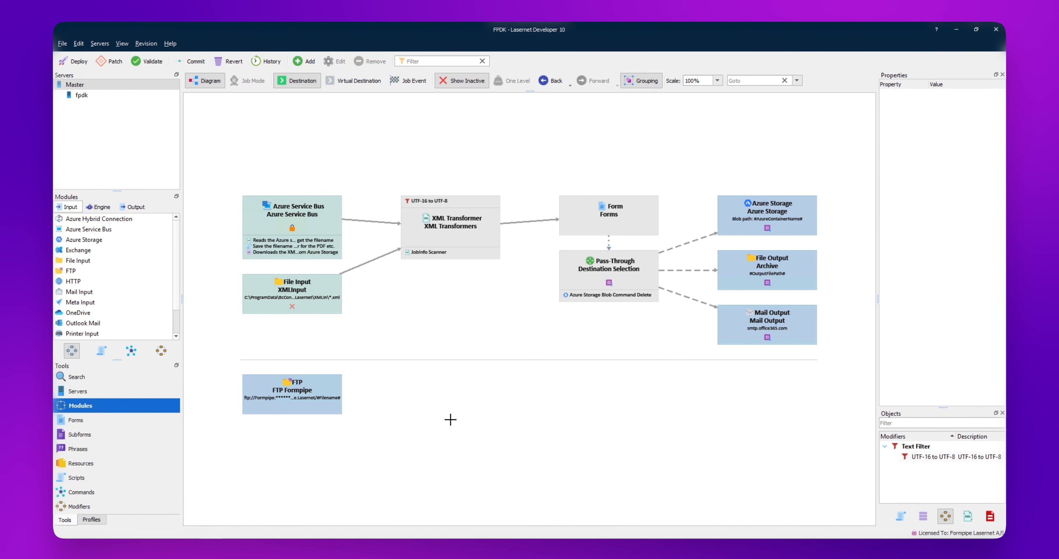
Open the properties of the Azureblob connection among the Azure Storage connections in the commands overview.
left_click(88, 493)
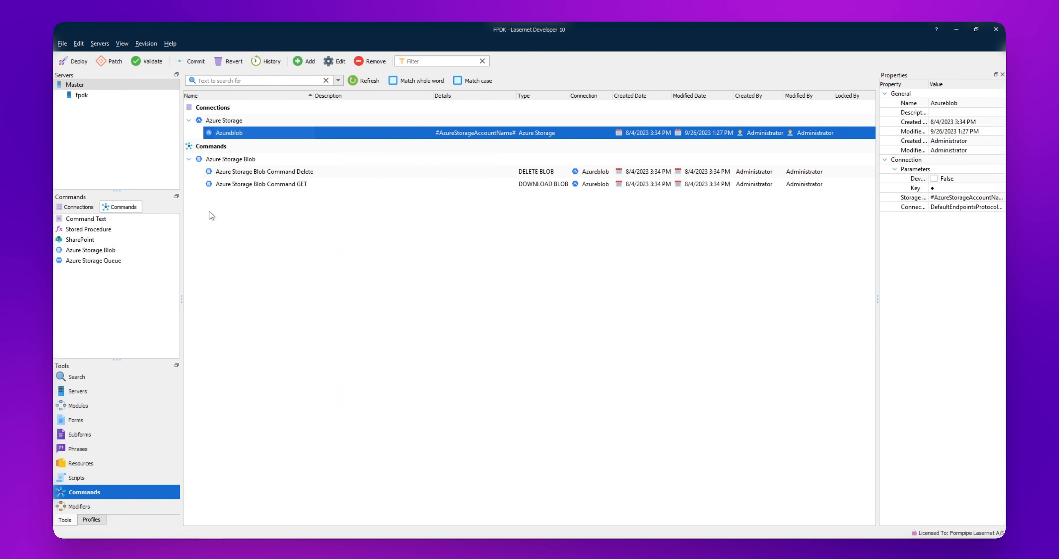
left_click(224, 121)
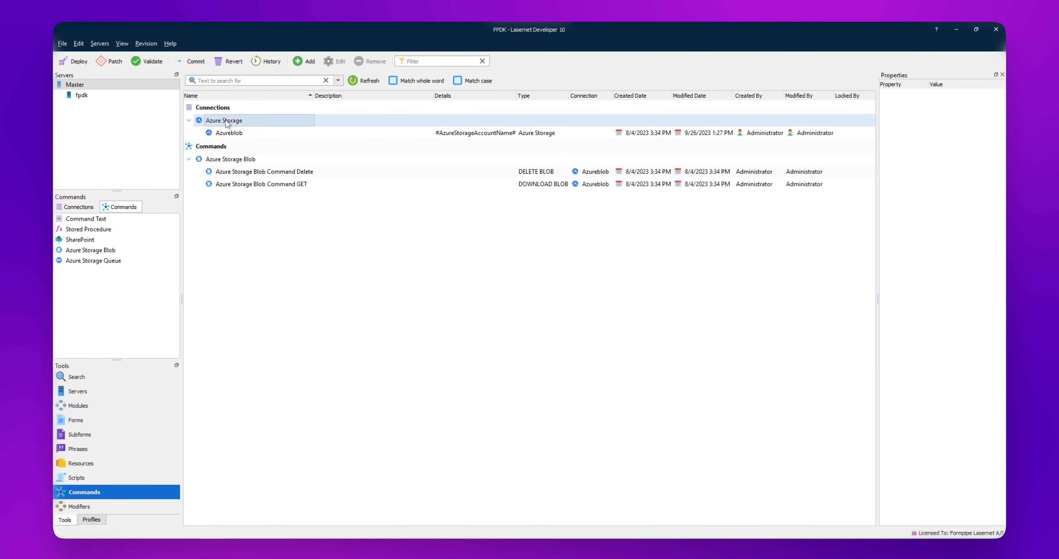
double_click(236, 134)
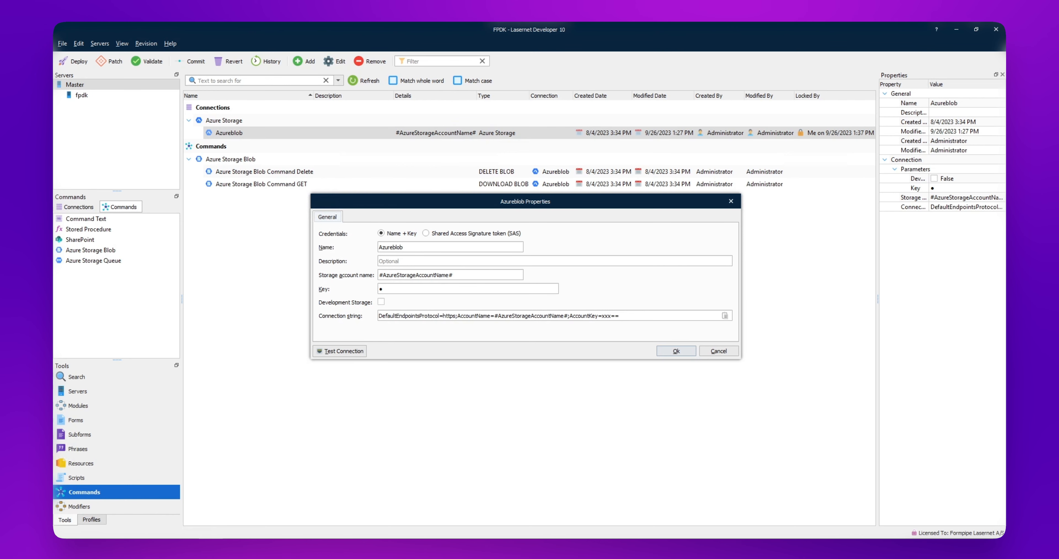
Copy only the storage account key from the connection string in the notes and paste it as the Azureblob connection's key.
key("alt+Tab")
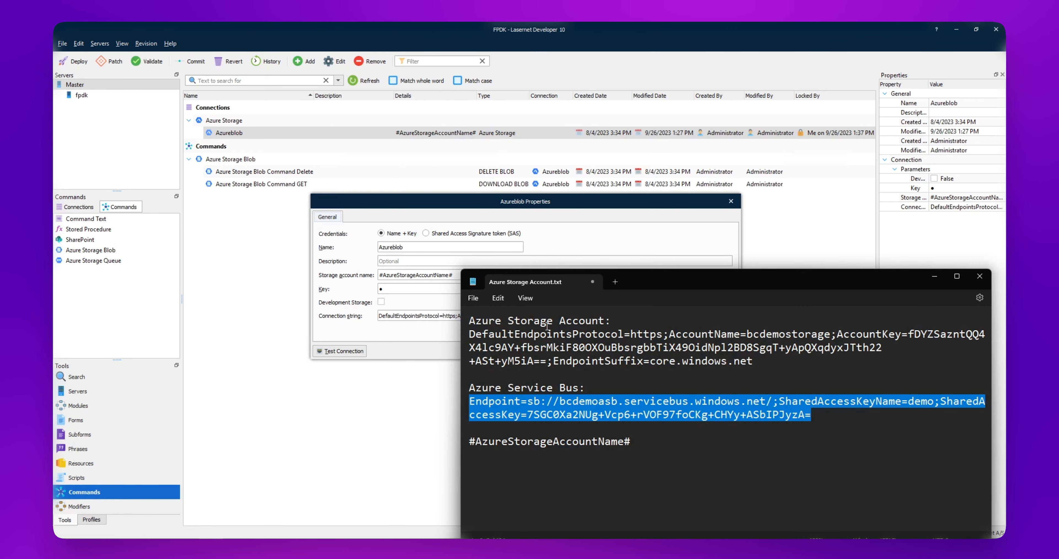
left_click_drag(479, 321, 753, 360)
left_click(757, 360)
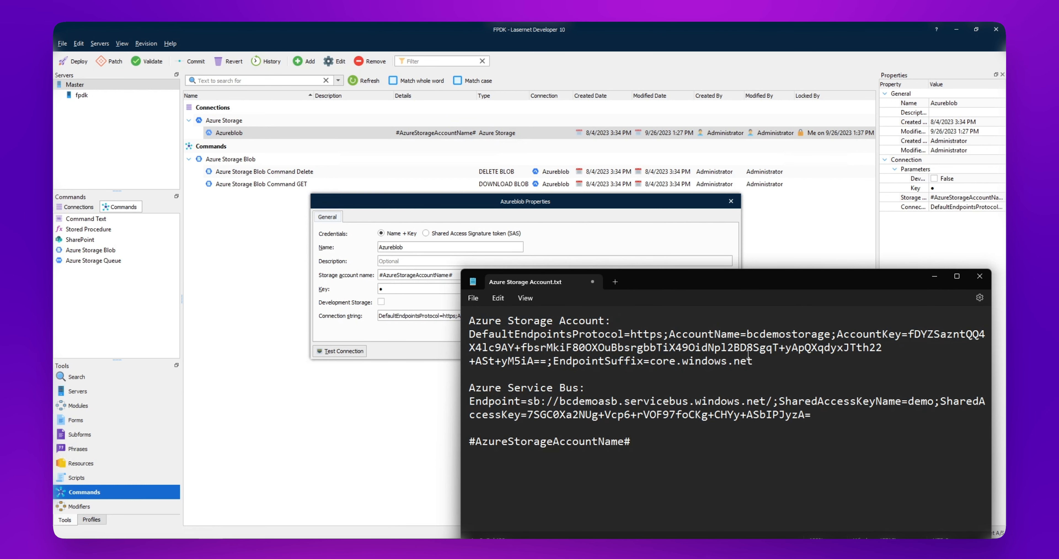
mouse_move(842, 334)
left_mouse_down()
mouse_move(897, 334)
mouse_move(839, 339)
left_mouse_up()
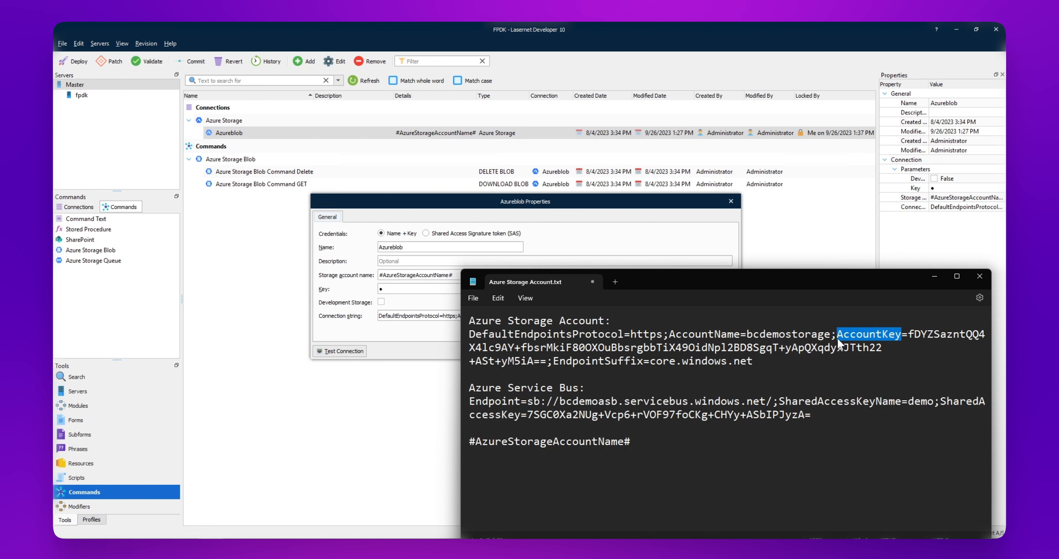
left_click(910, 335)
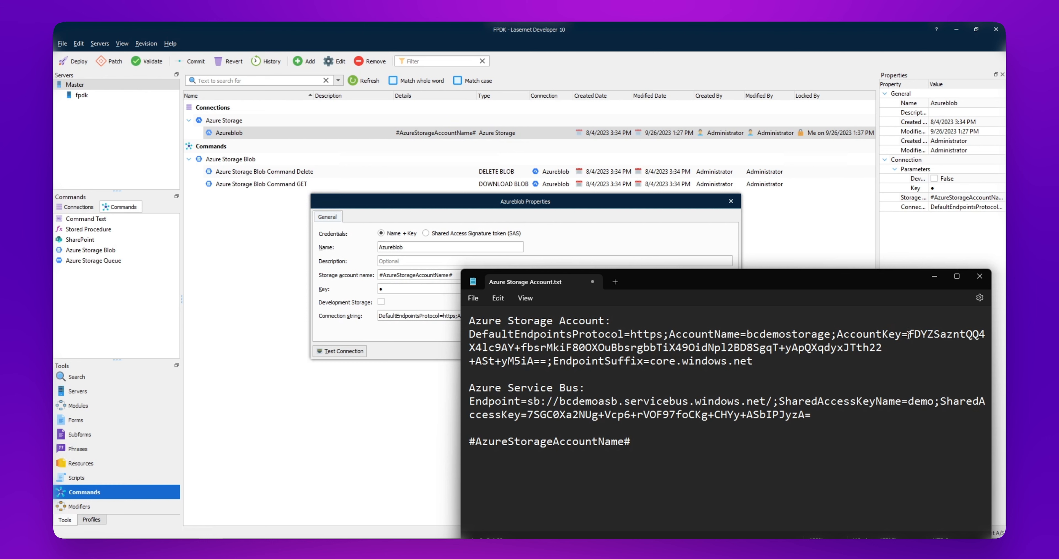
left_click_drag(908, 336, 911, 336)
left_click(913, 335)
left_click_drag(908, 335, 546, 363)
left_click(912, 336)
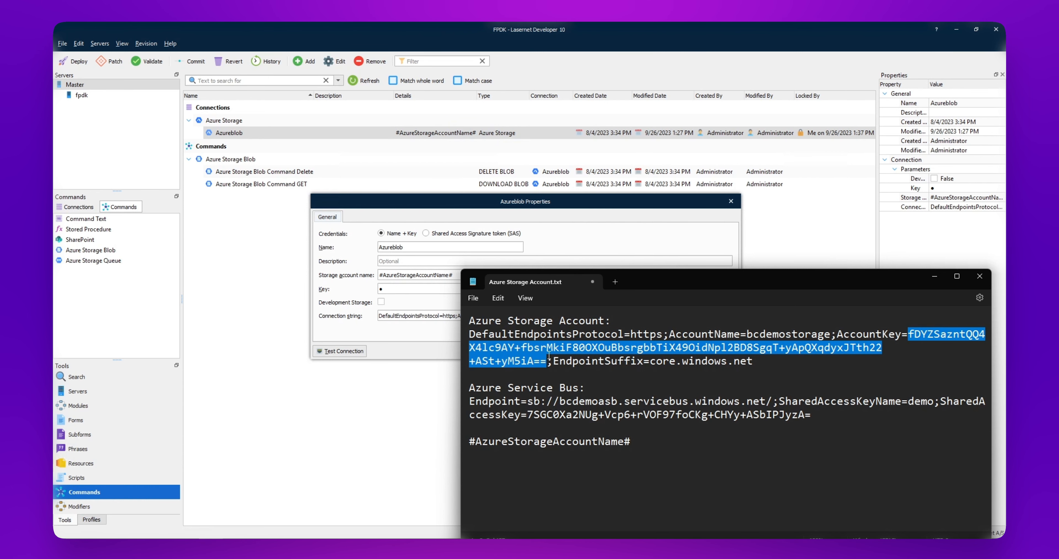
left_click(396, 291)
key("ctrl+v")
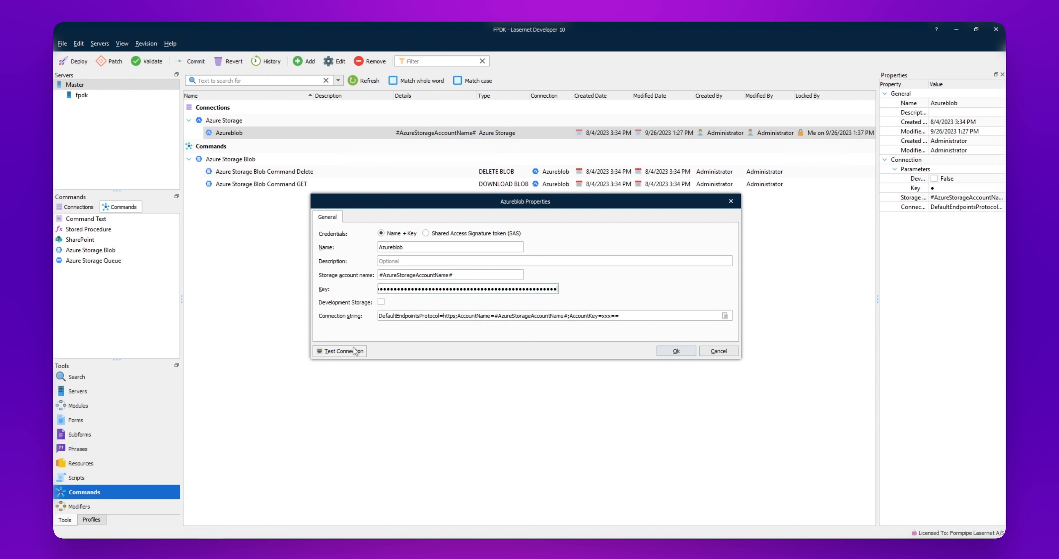
Highlight the storage account name placeholder in the Azureblob connection and accept the connection properties.
left_click_drag(473, 275, 374, 277)
left_click(464, 275)
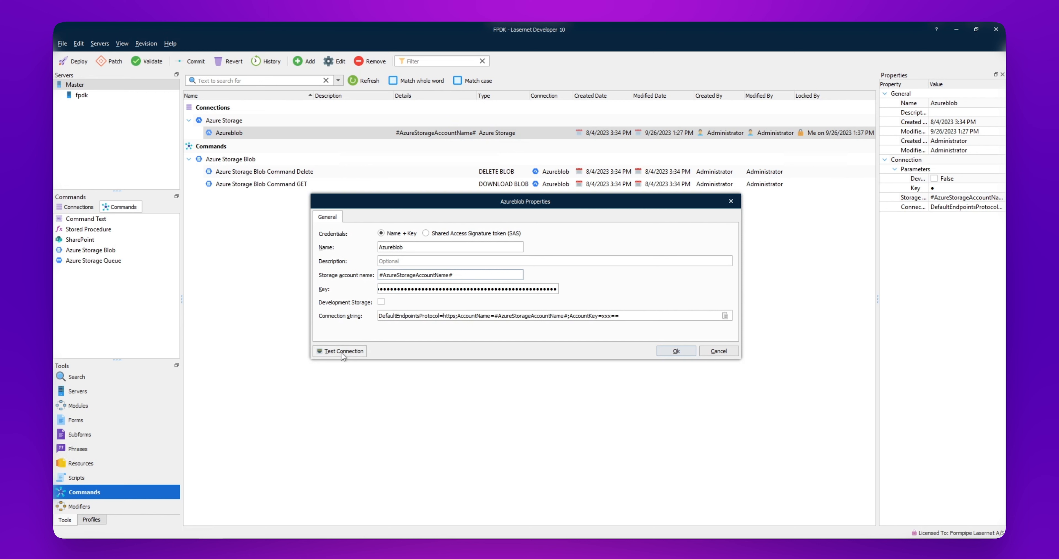
left_click_drag(465, 274, 379, 275)
left_click(676, 351)
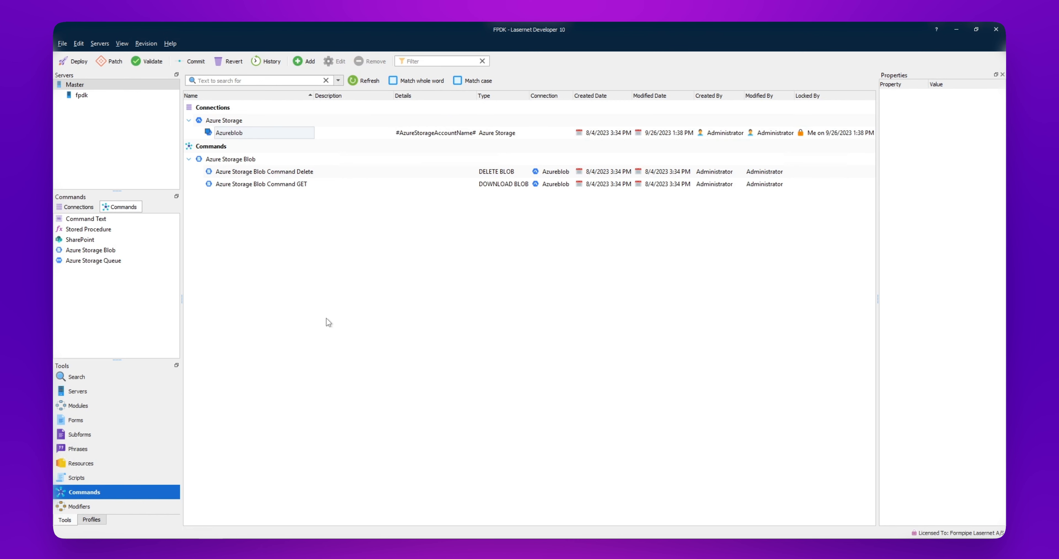
Open the JobInfos of the fpdk server instance and make sure AzureContainerName is set to demo.
left_click(88, 392)
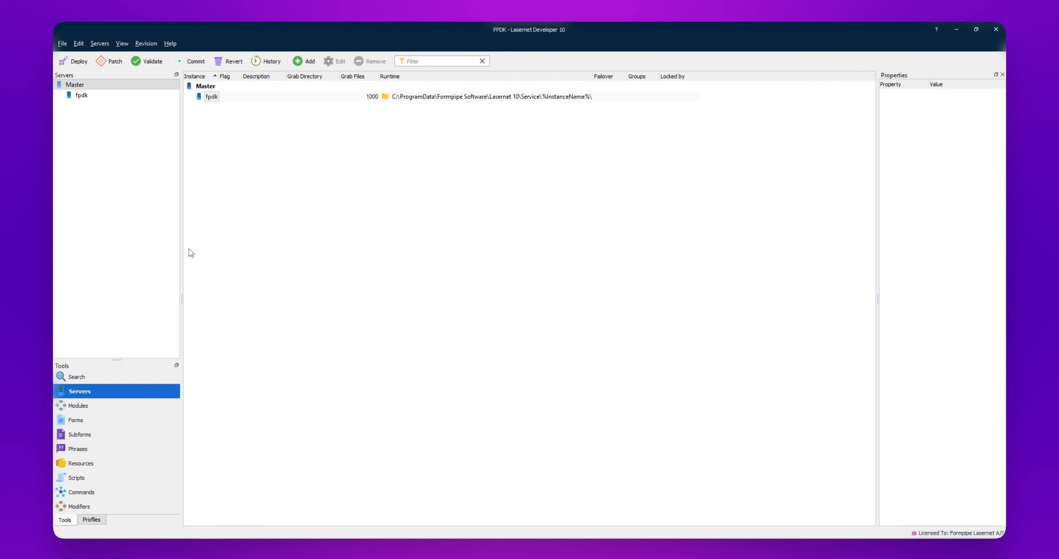
double_click(214, 100)
left_click(511, 168)
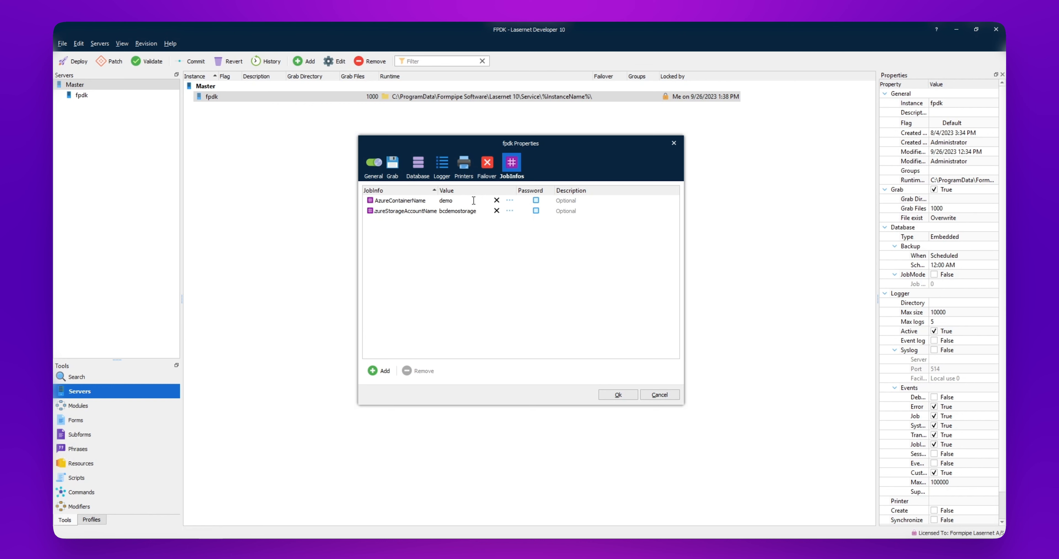
left_click(449, 201)
type("de")
Compare the AzureStorageAccountName JobInfo with the account name in the notes and accept the fpdk server properties.
key("alt+Tab")
left_click_drag(673, 281, 562, 274)
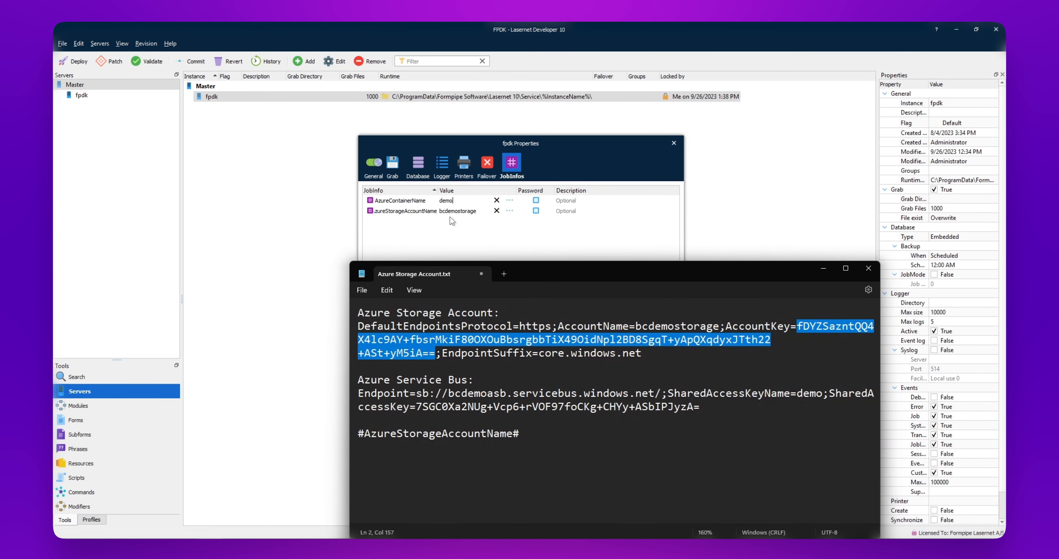
left_click(637, 325)
left_click_drag(637, 326, 722, 326)
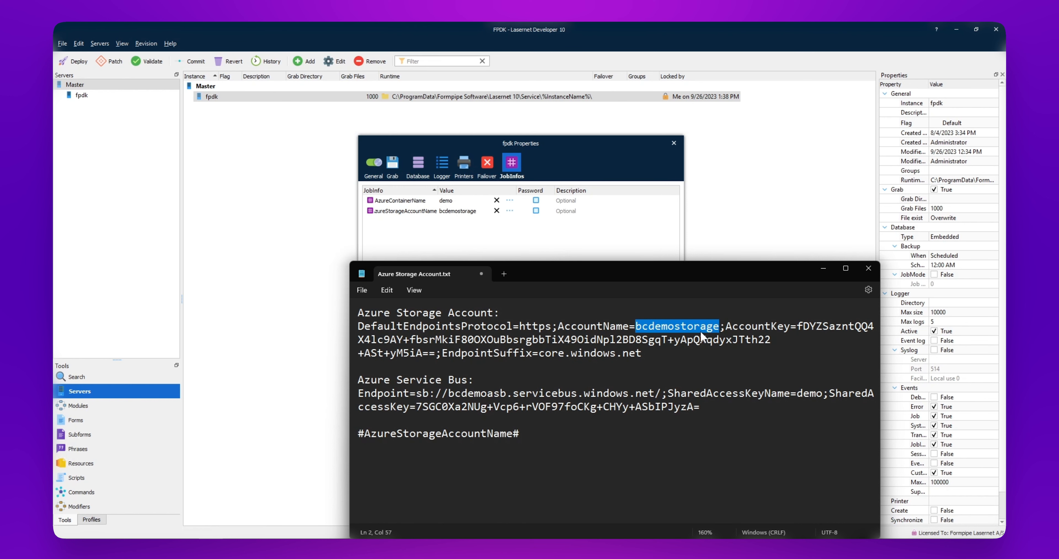
left_click(449, 229)
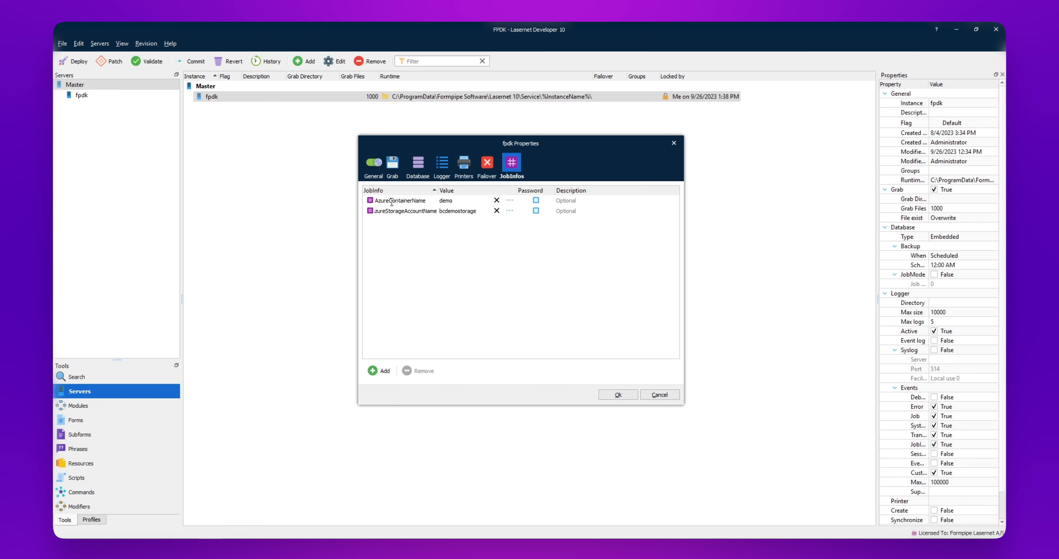
left_click(618, 394)
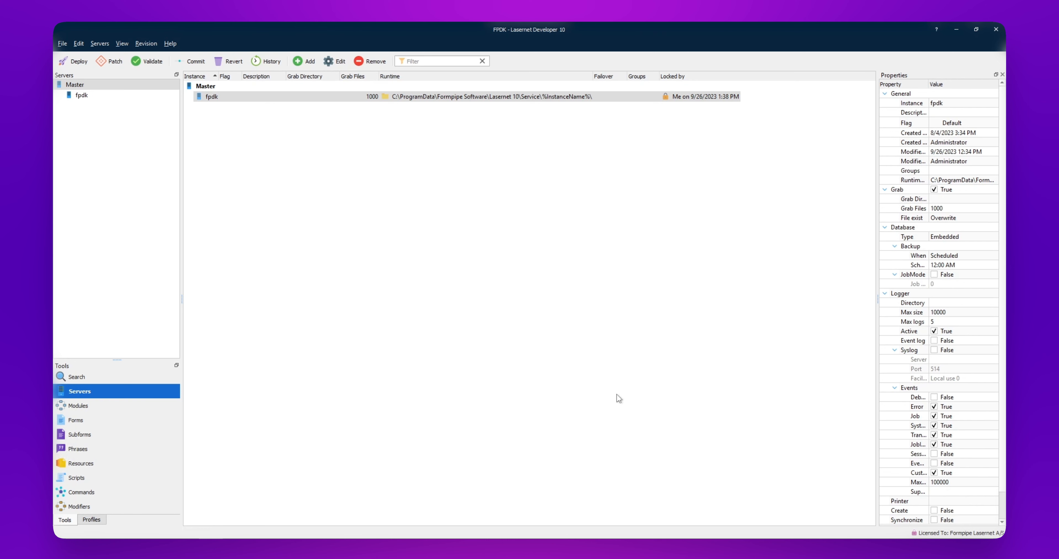
left_click(88, 407)
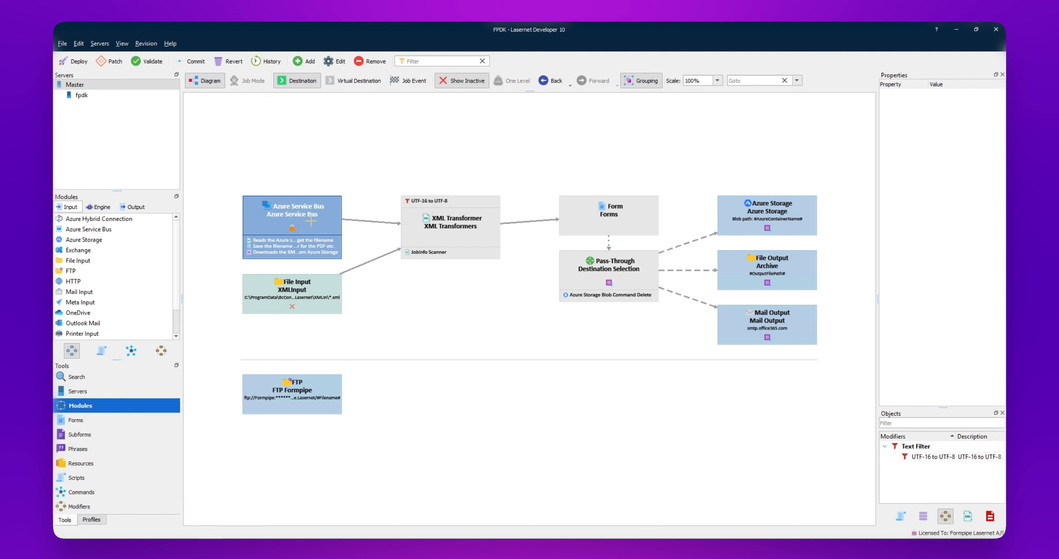
left_click(92, 493)
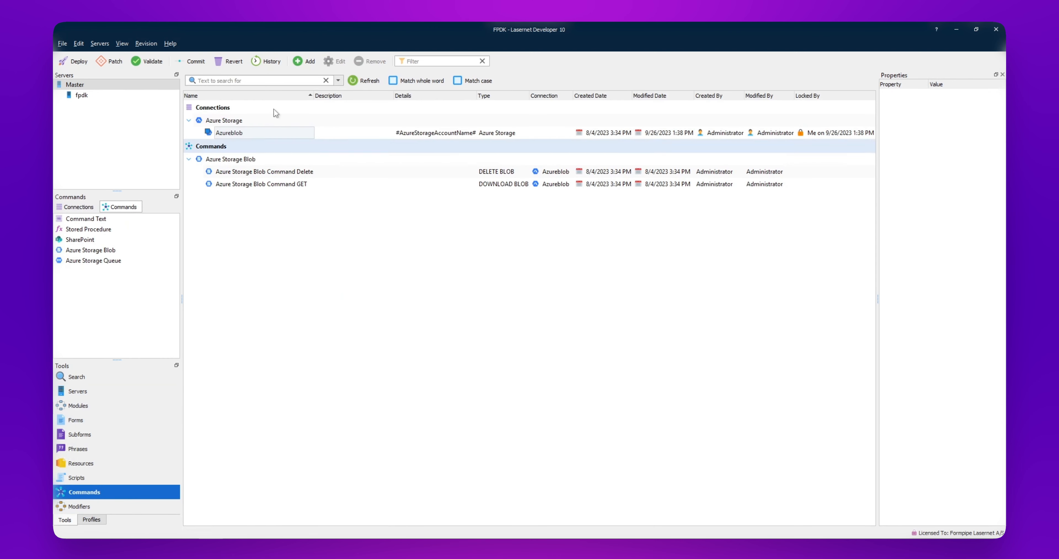
left_click(88, 405)
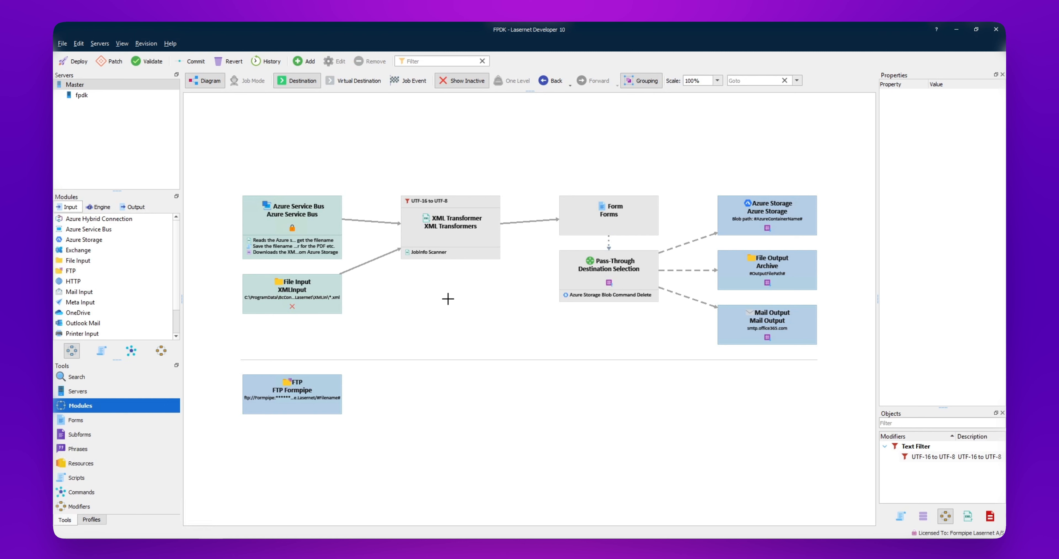
Commit the full set of changed objects and resources, leaving the commit message empty.
left_click(192, 61)
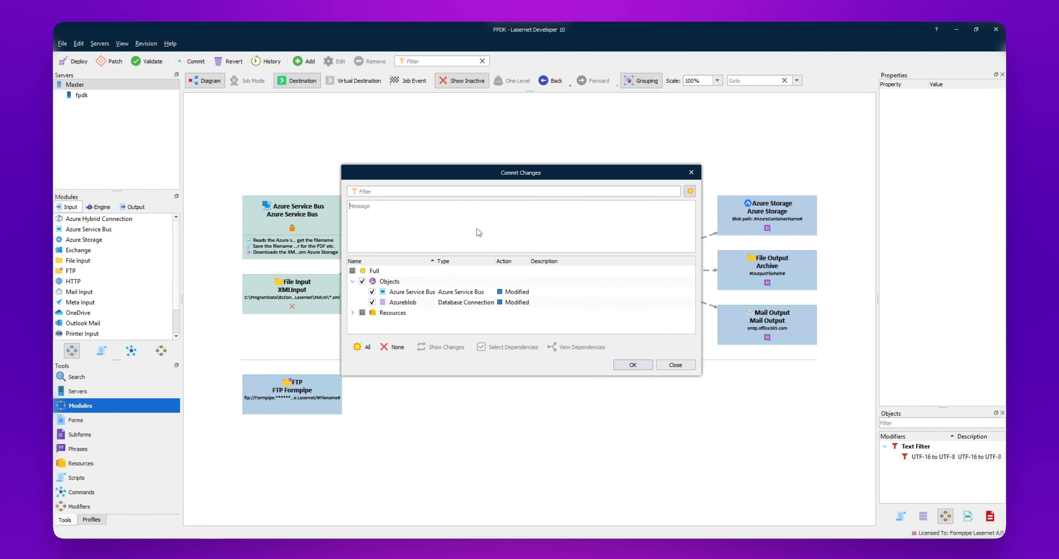
left_click(352, 271)
left_click(630, 365)
left_click(500, 288)
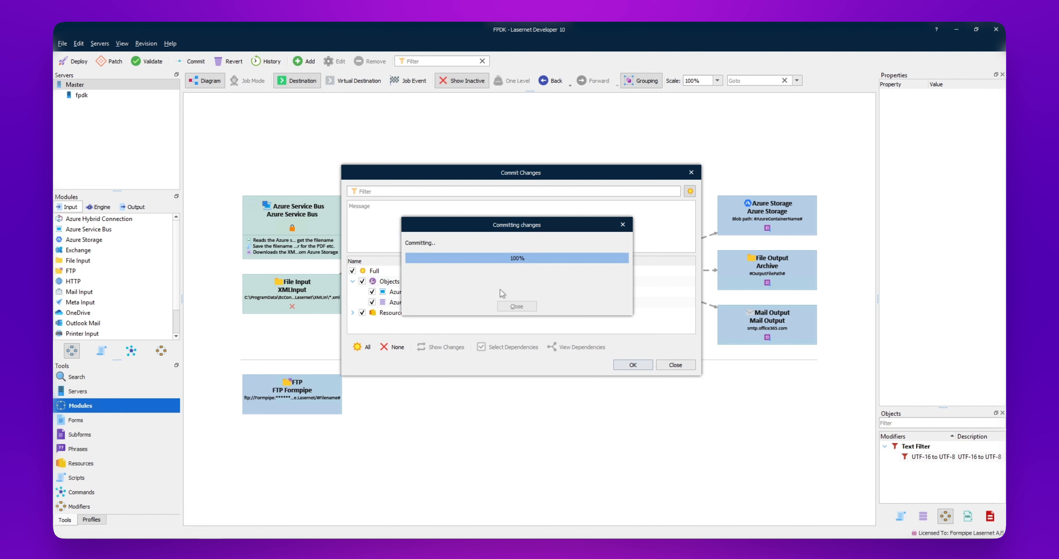
left_click(517, 311)
Deploy the committed configuration to the server and close the deployment progress.
left_click(73, 61)
left_click(617, 346)
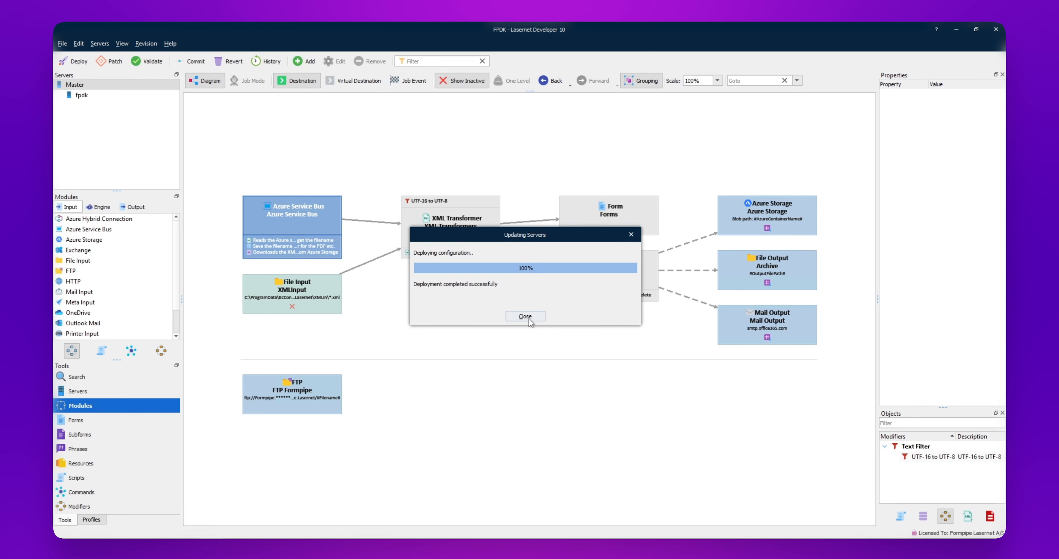
left_click(528, 317)
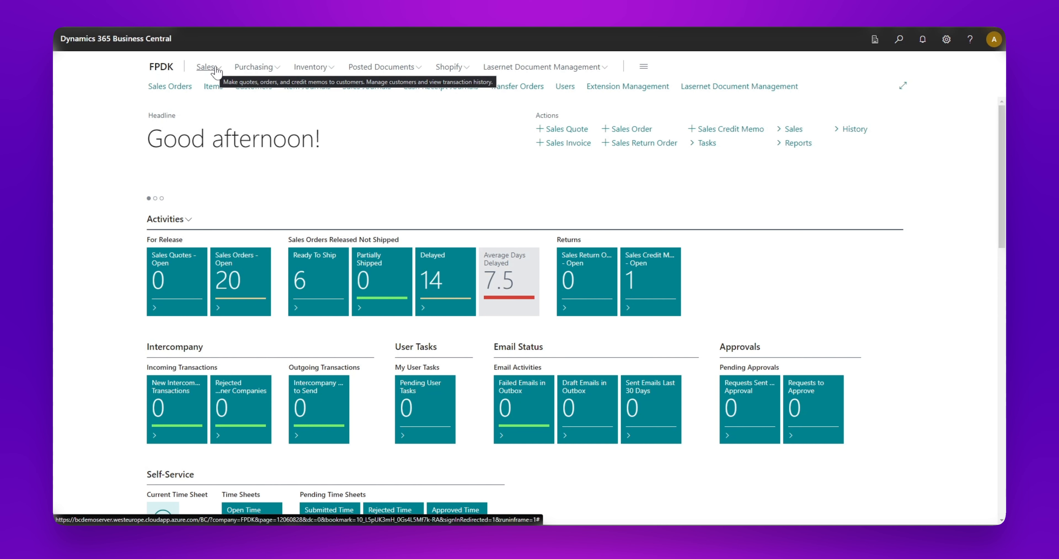
Open the posted sales invoices in Business Central and start printing the first invoice in the list.
left_click(215, 68)
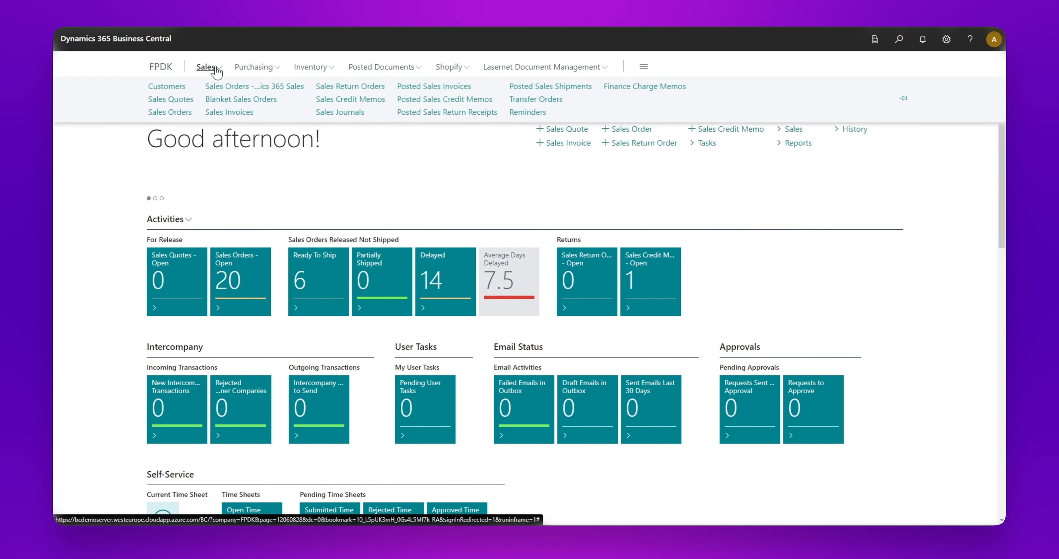
left_click(446, 87)
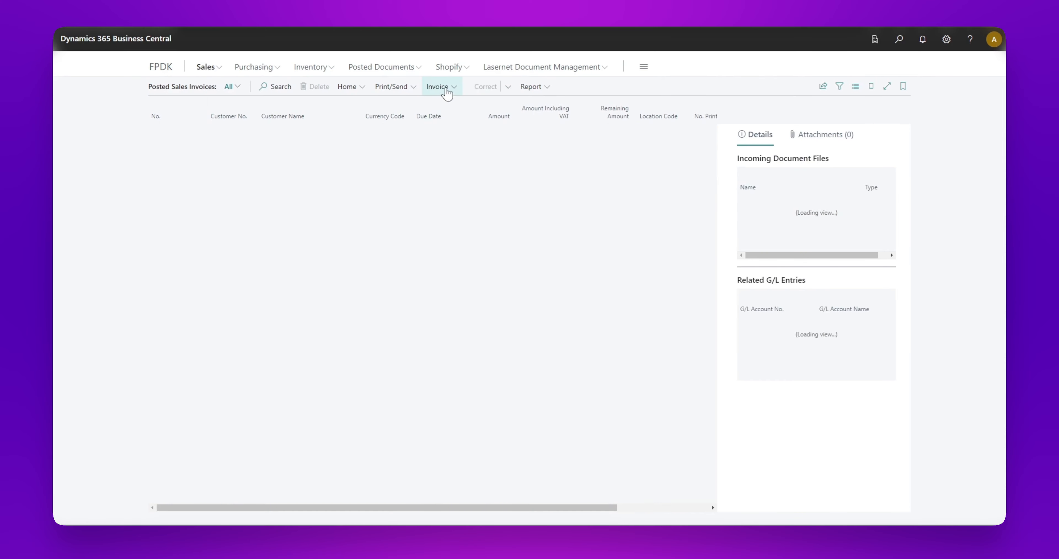
left_click(403, 88)
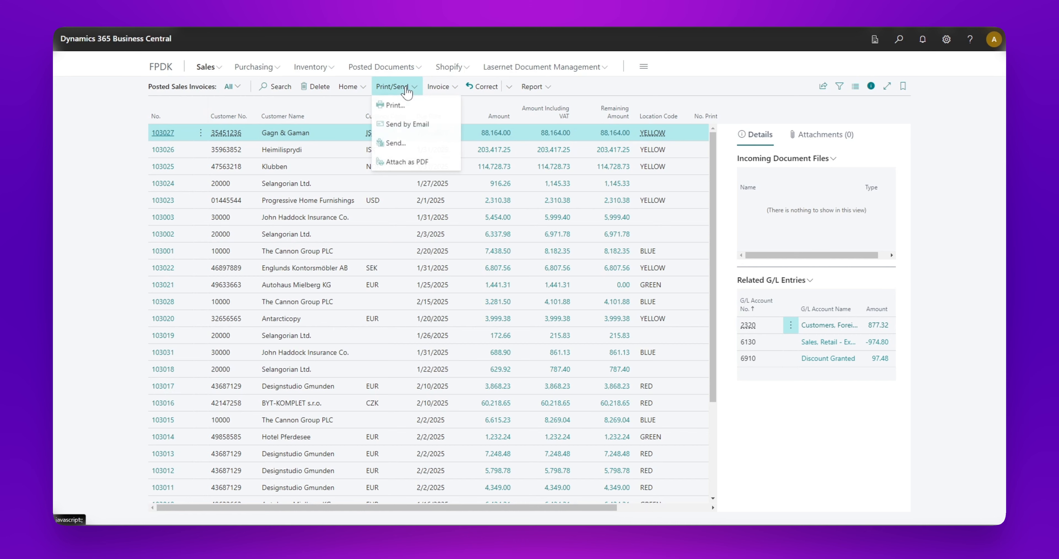
left_click(403, 106)
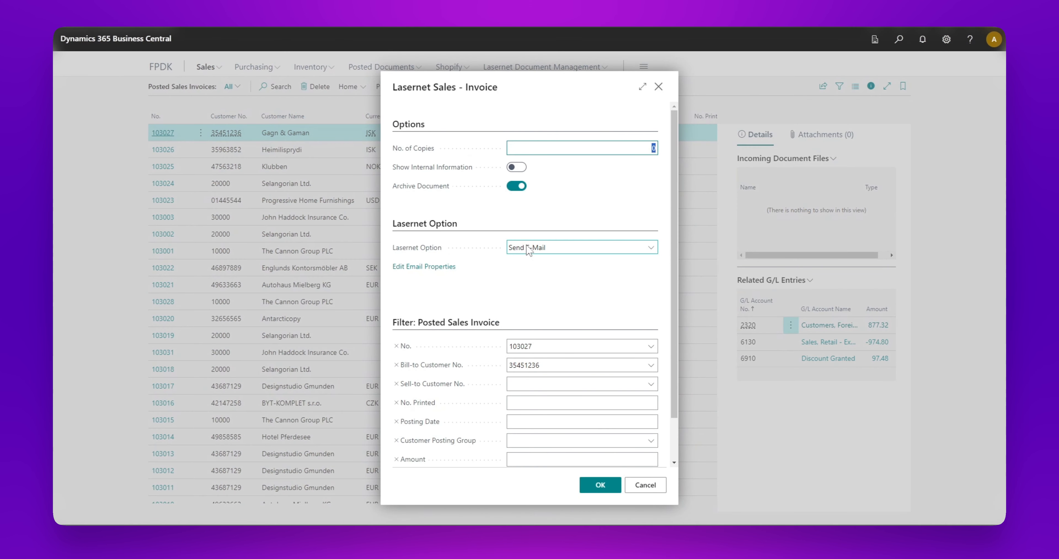
Set the Lasernet option to Preview and run the sales invoice report for invoice 103027.
left_click(530, 248)
left_click(530, 268)
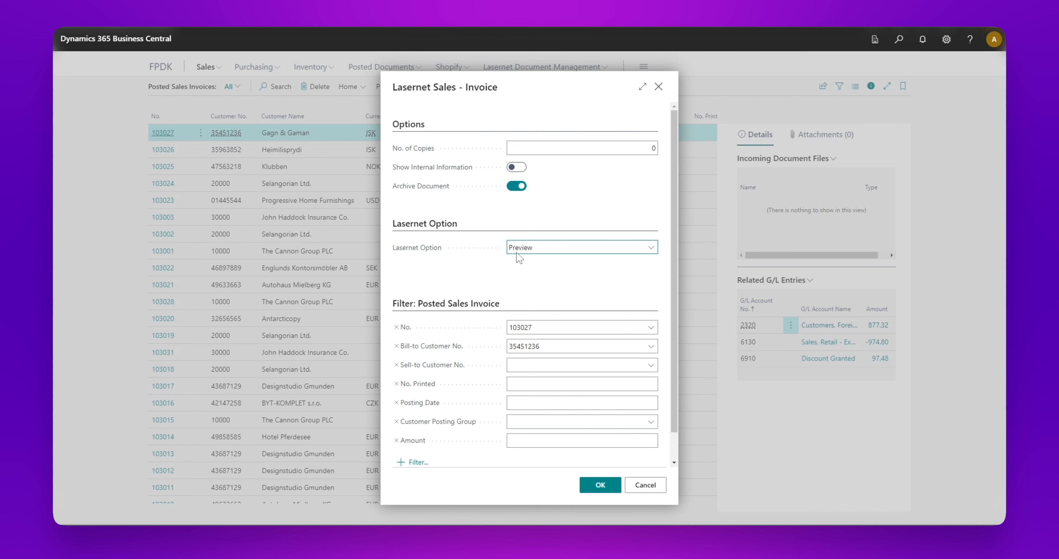
left_click(601, 485)
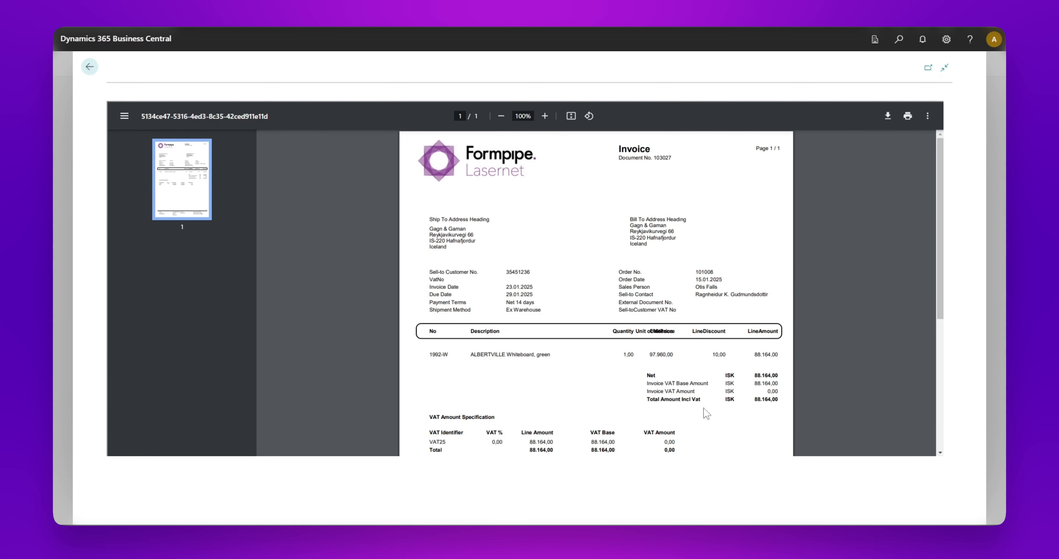
Look through the previewed invoice PDF, close it and return to the FPDK home page.
scroll(649, 368, "down", 5)
scroll(648, 366, "up", 5)
left_click(89, 67)
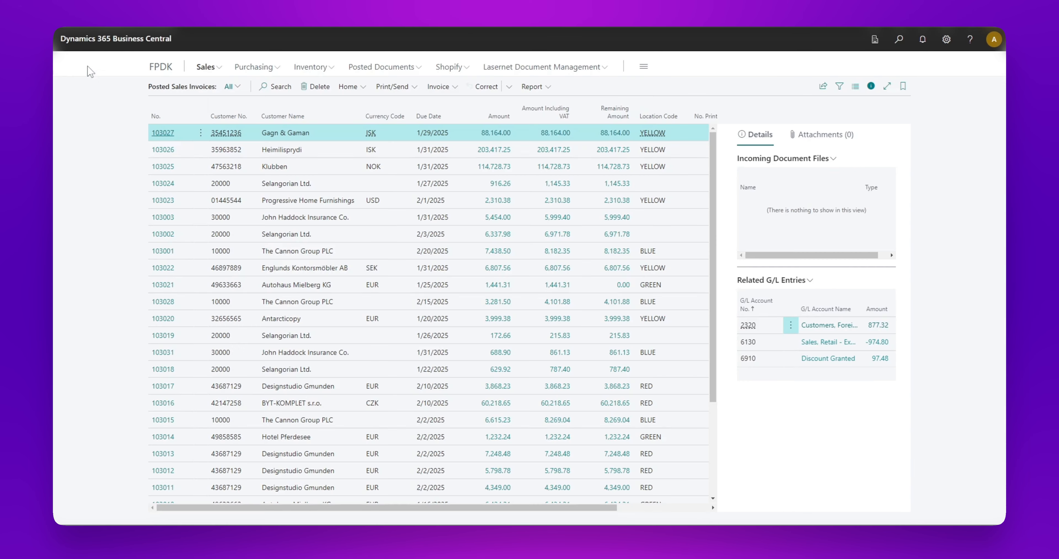
left_click(162, 69)
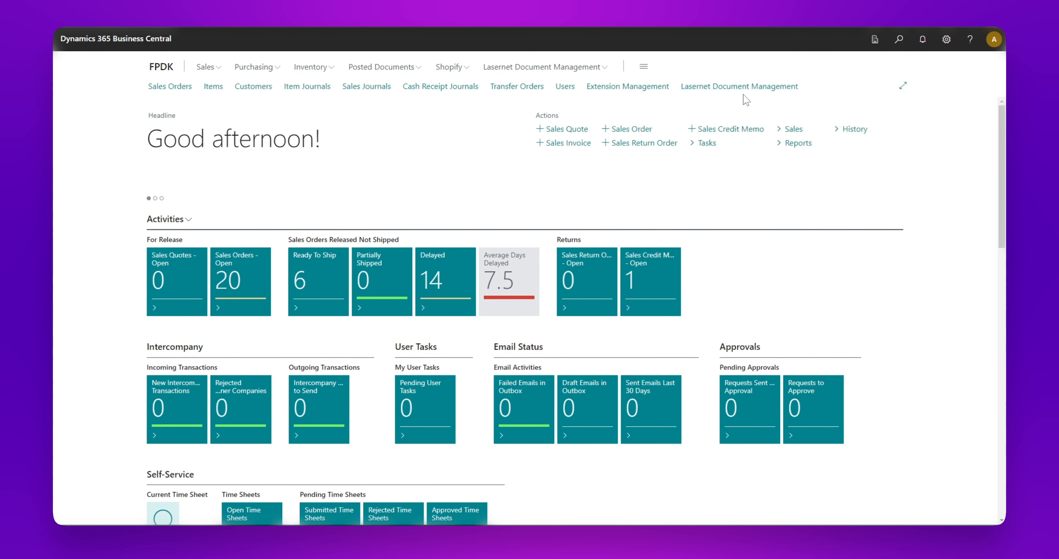
Search for "lasernet", show all matching pages, and open the Lasernet connector setup through Lasernet Document Management.
left_click(898, 40)
type("lasernet")
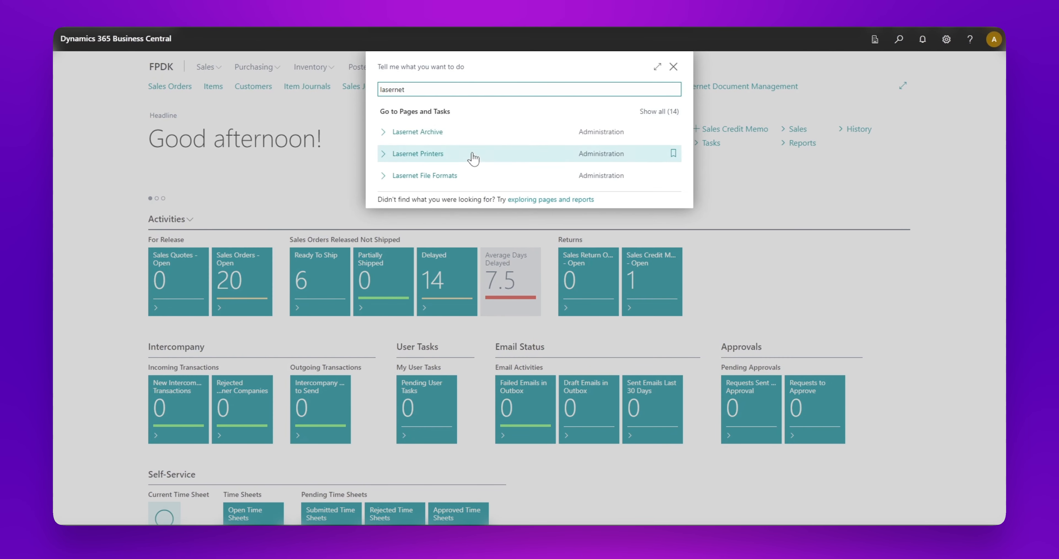
left_click(654, 111)
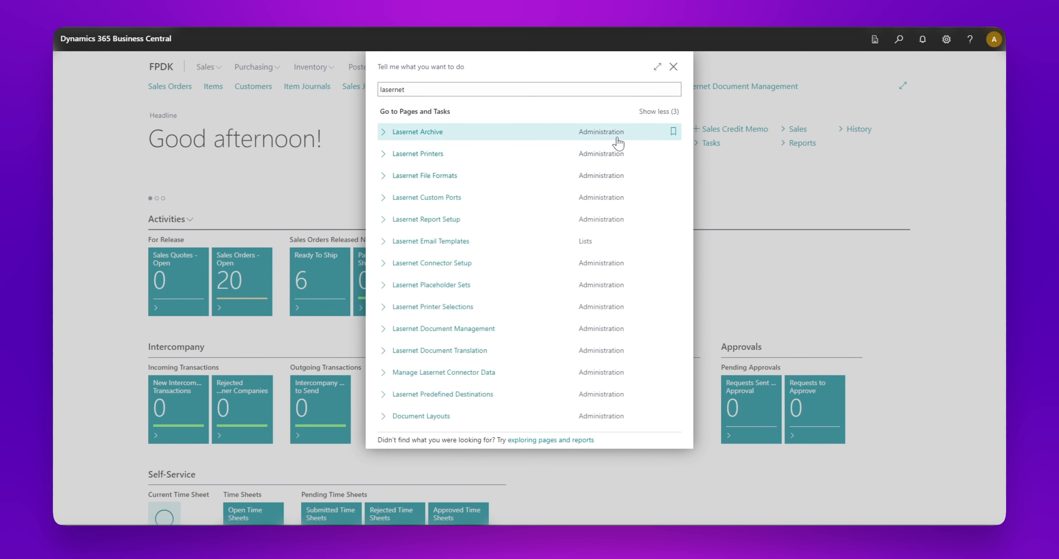
left_click(466, 331)
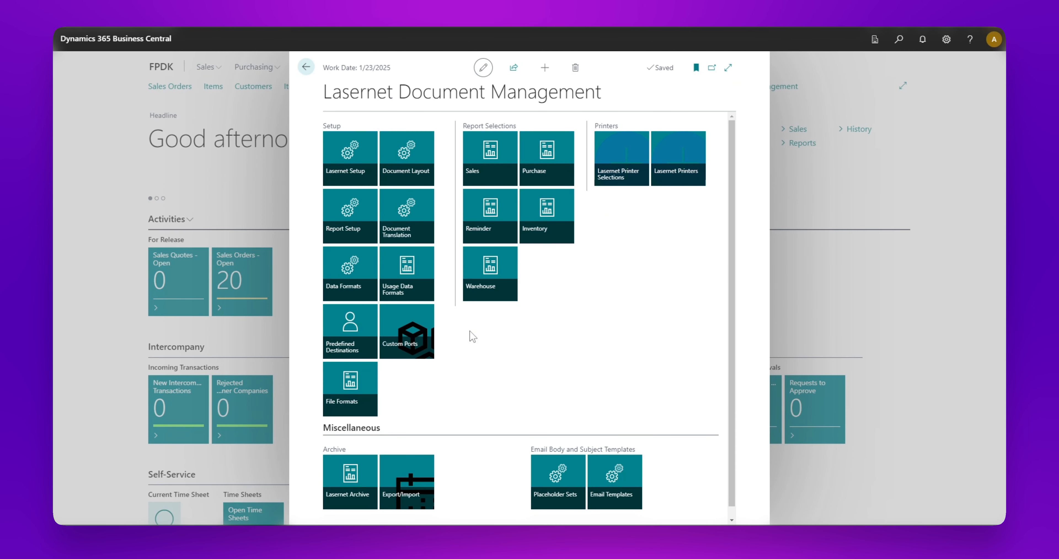
left_click(349, 155)
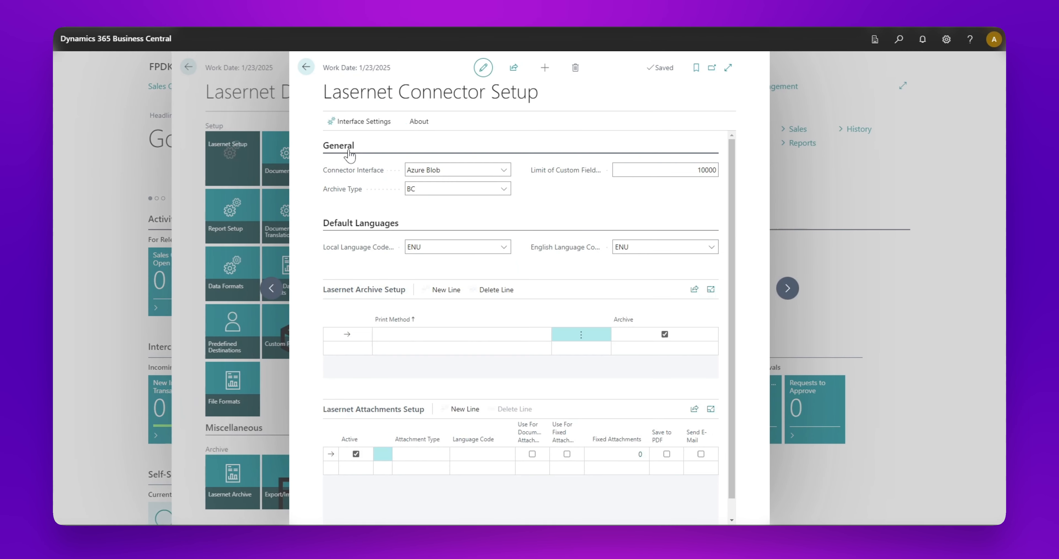
Review the Azure Blob and Service Bus connection fields in the connector's interface settings and close the setup pages.
left_click(370, 121)
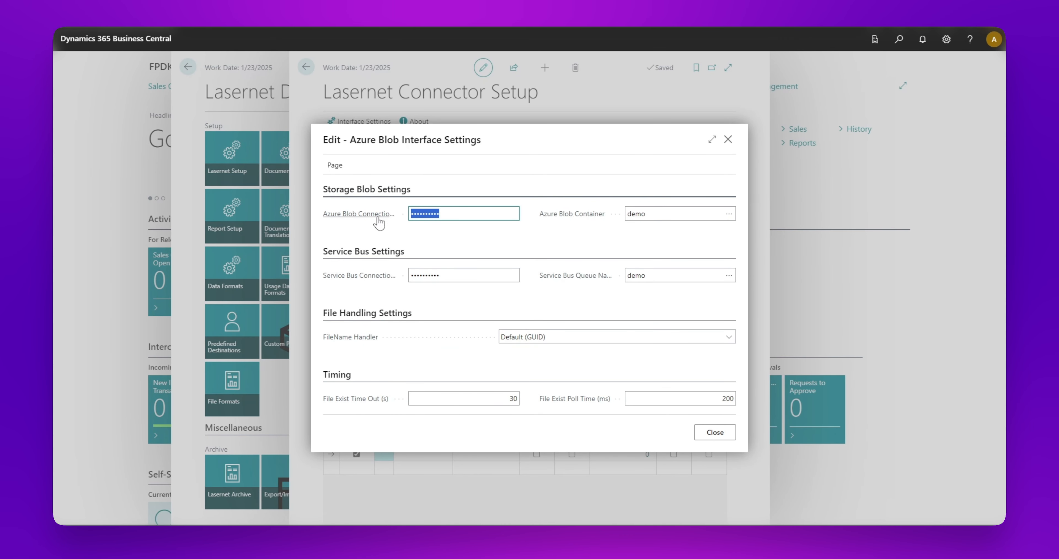
mouse_move(366, 218)
mouse_move(386, 282)
left_click(728, 140)
left_click(306, 67)
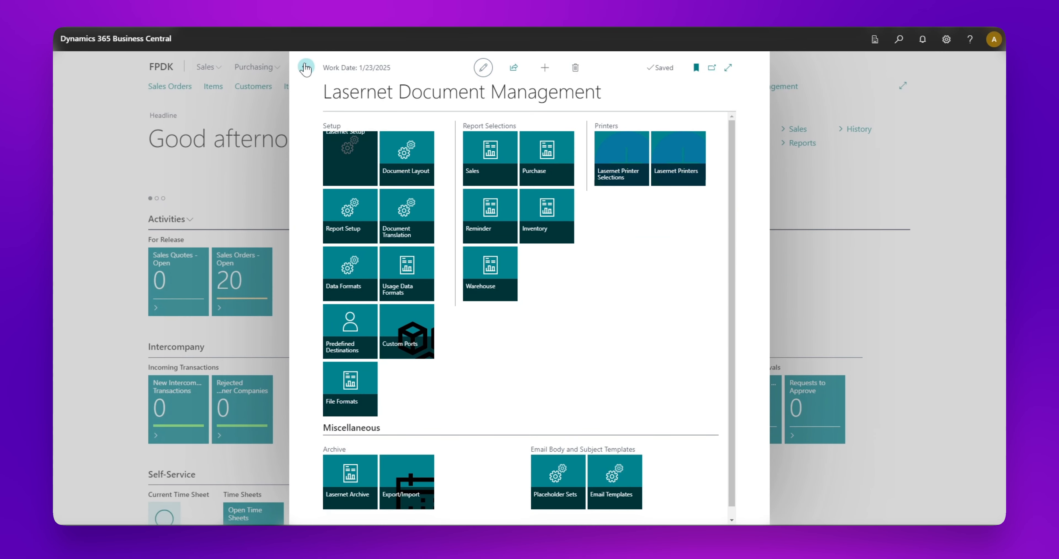
left_click(306, 67)
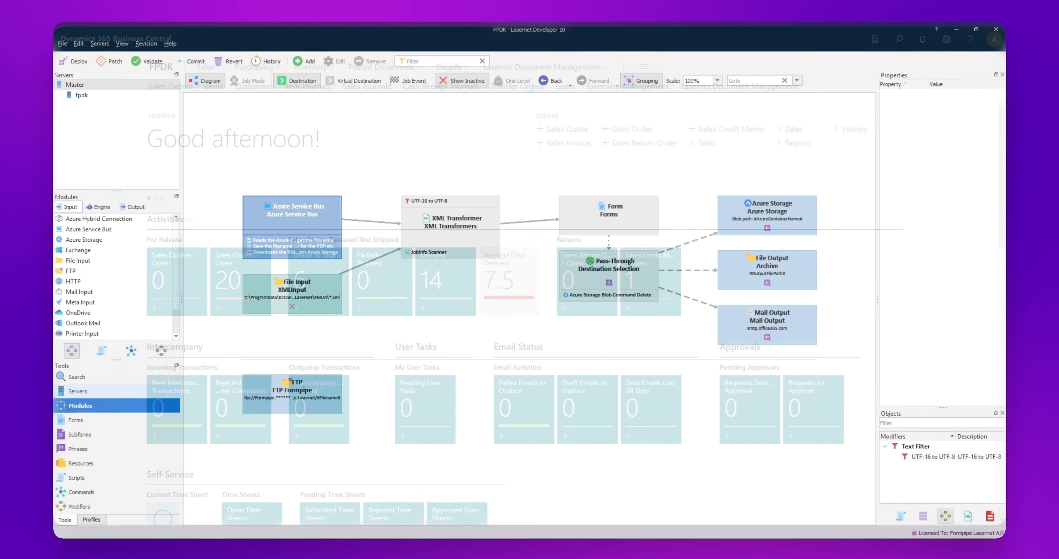
Switch to Lasernet Developer, review the Azure Service Bus module's connection string and entity path choices, and cancel its properties.
double_click(293, 215)
left_click_drag(570, 217, 403, 180)
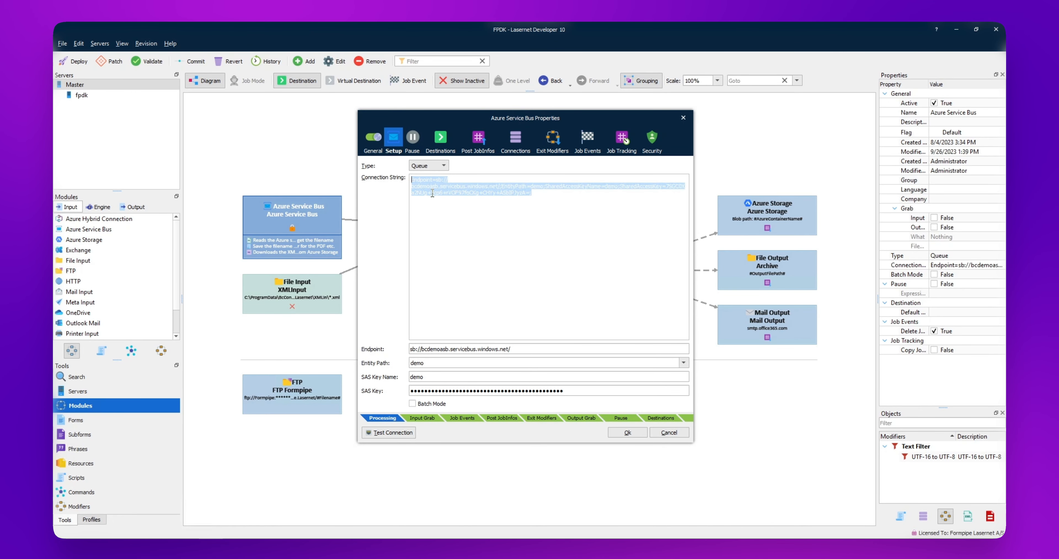
left_click(684, 363)
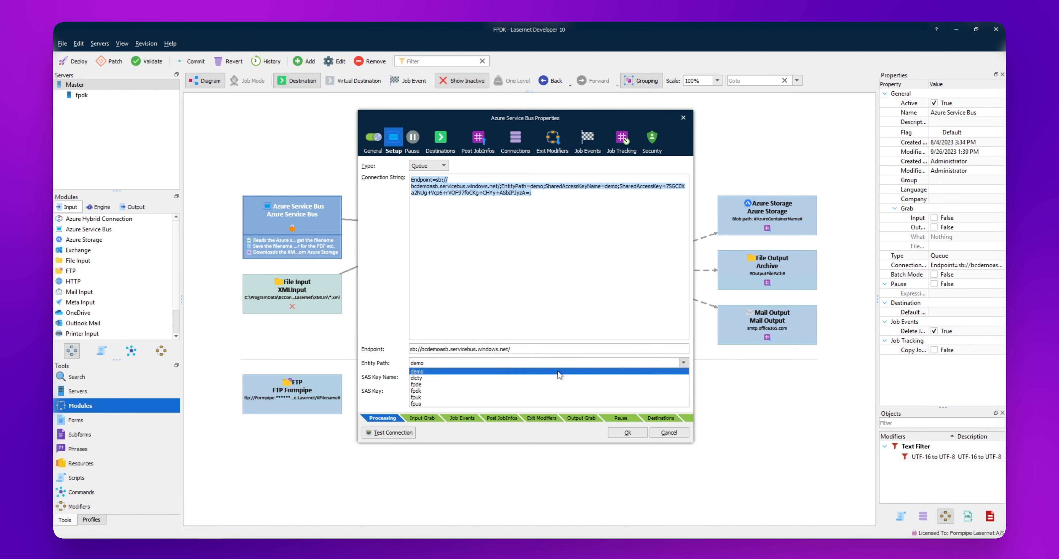
left_click(685, 370)
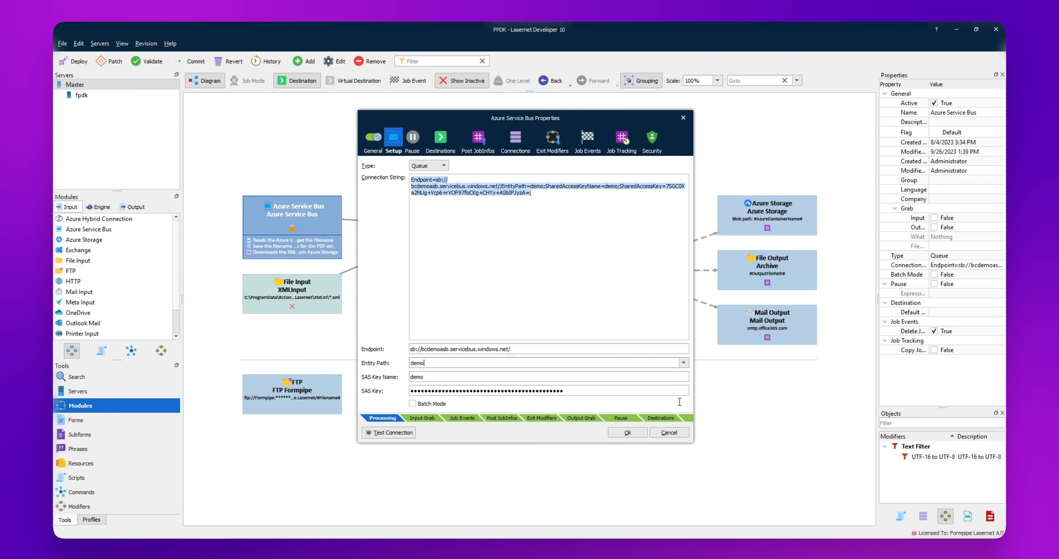
left_click(671, 432)
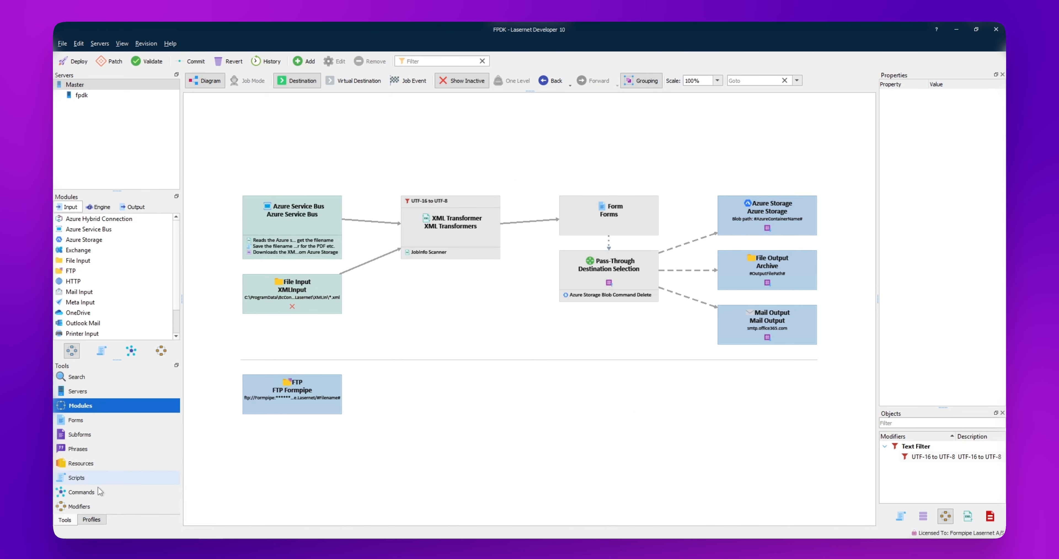
Review the Azureblob connection's properties against the storage account key in the Azure Storage Account.txt notes and close the properties without changes.
left_click(90, 492)
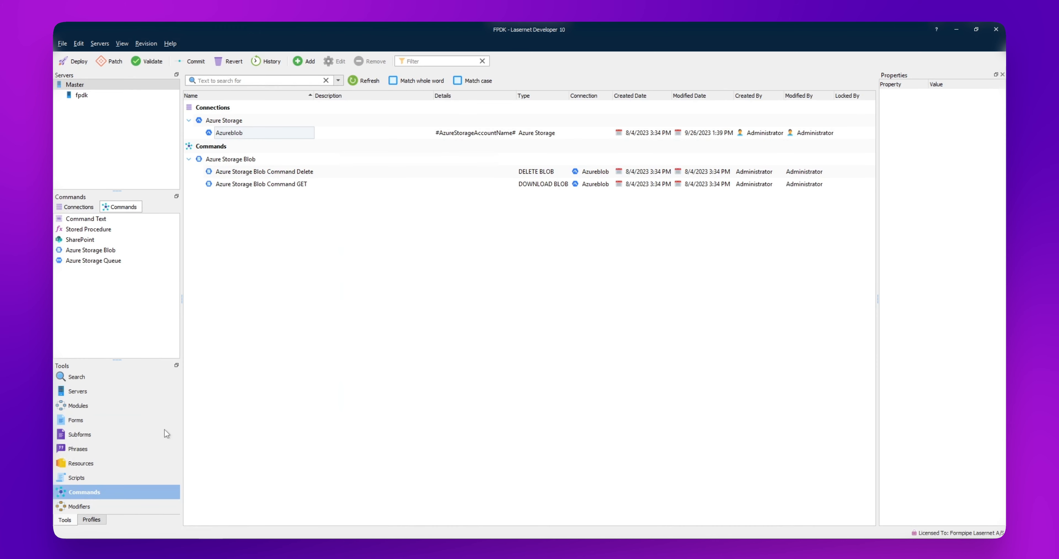
double_click(231, 133)
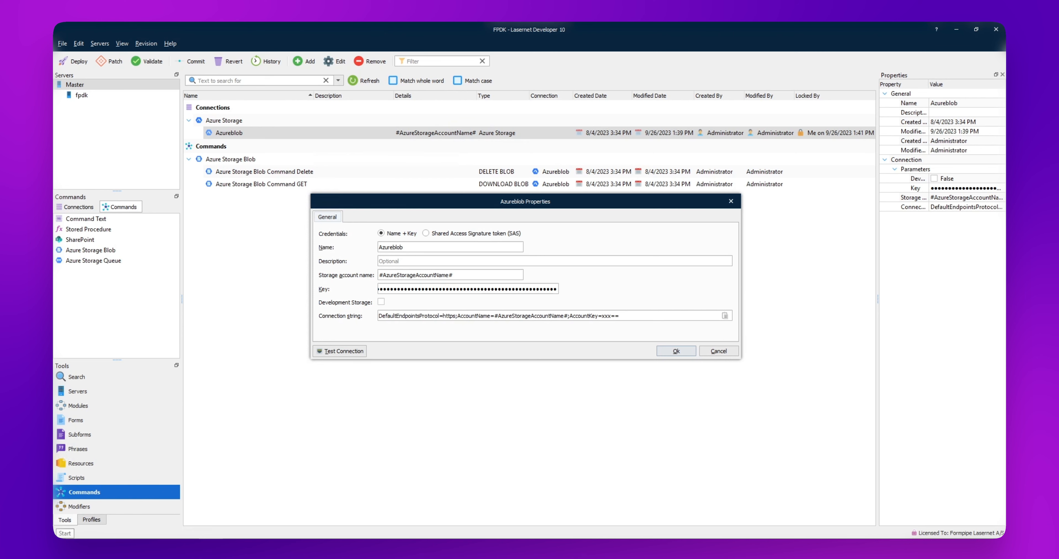
key("alt+Tab")
left_click(666, 357)
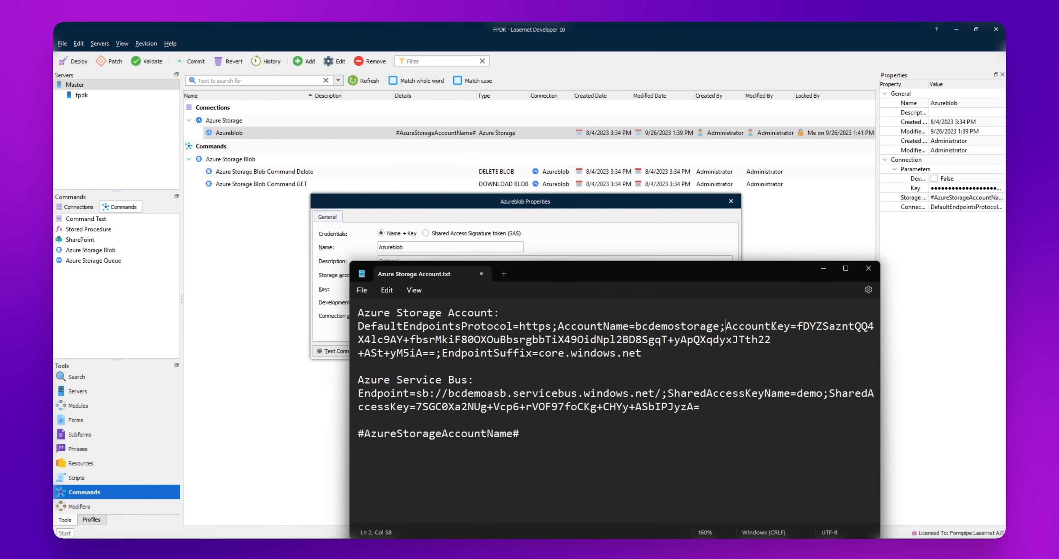
left_click_drag(797, 326, 431, 356)
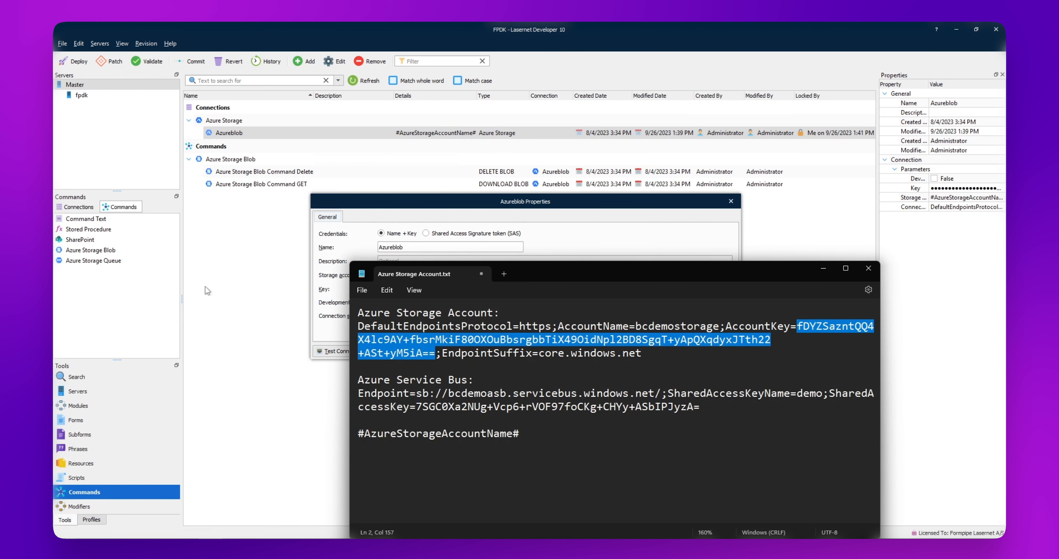
left_click(208, 291)
left_click(732, 202)
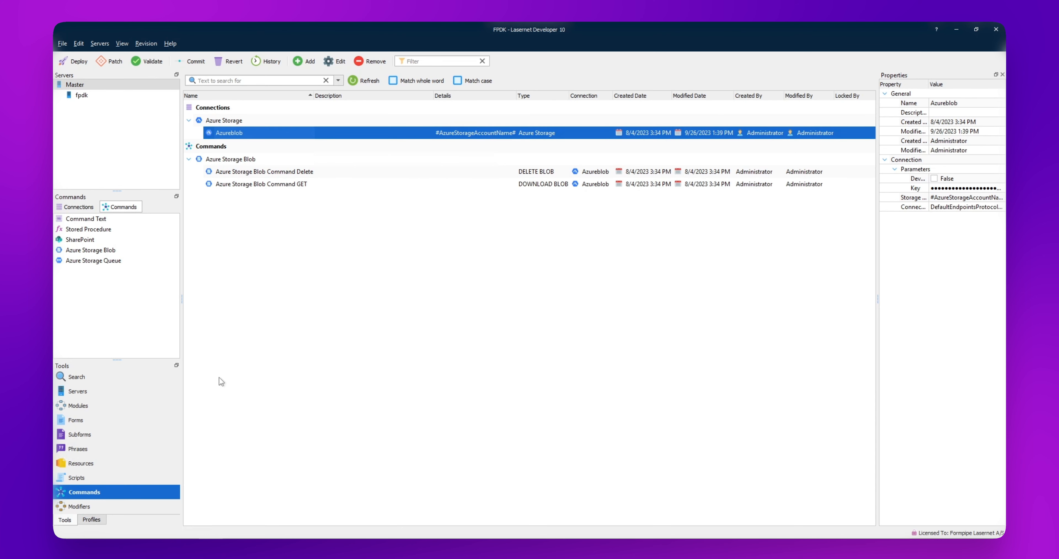
Review the JobInfos in the fpdk server properties, close them and return to the modules diagram.
left_click(103, 391)
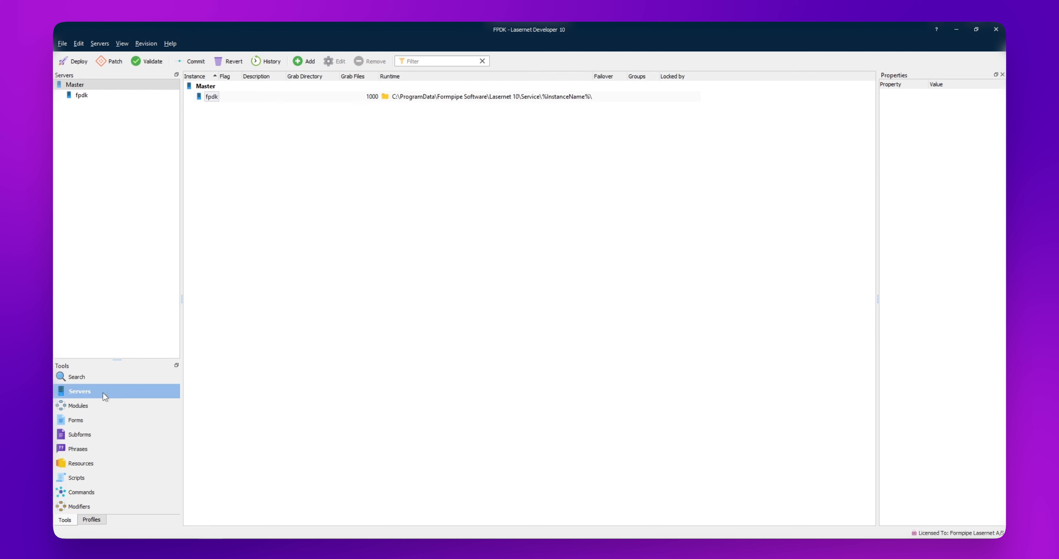
double_click(211, 97)
left_click(512, 164)
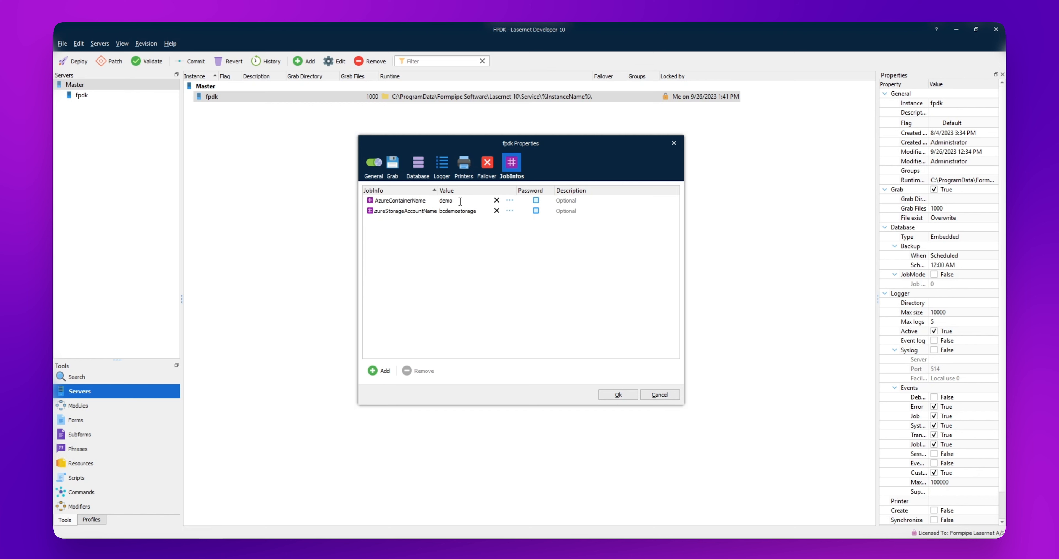
left_click(674, 142)
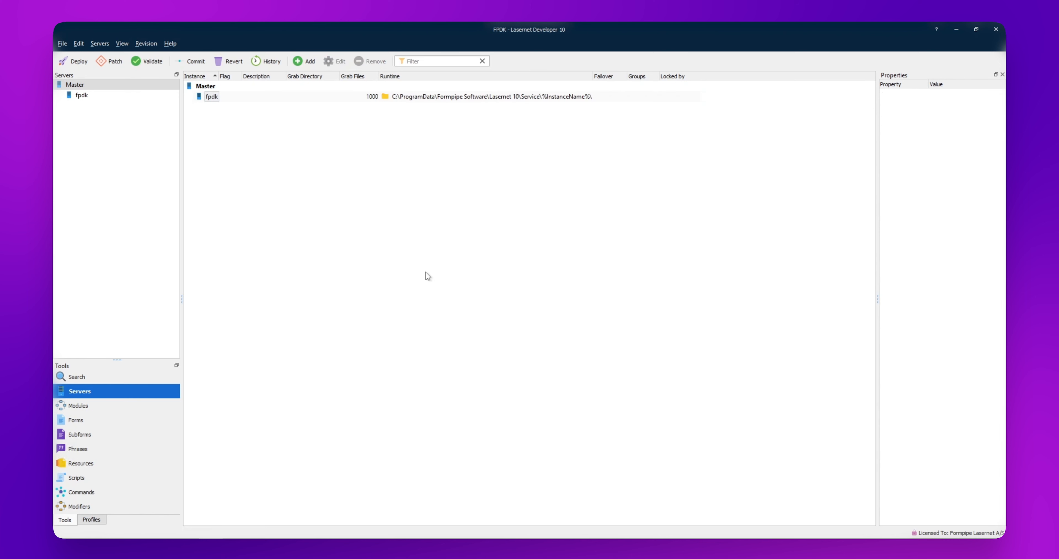
left_click(87, 405)
left_click(391, 390)
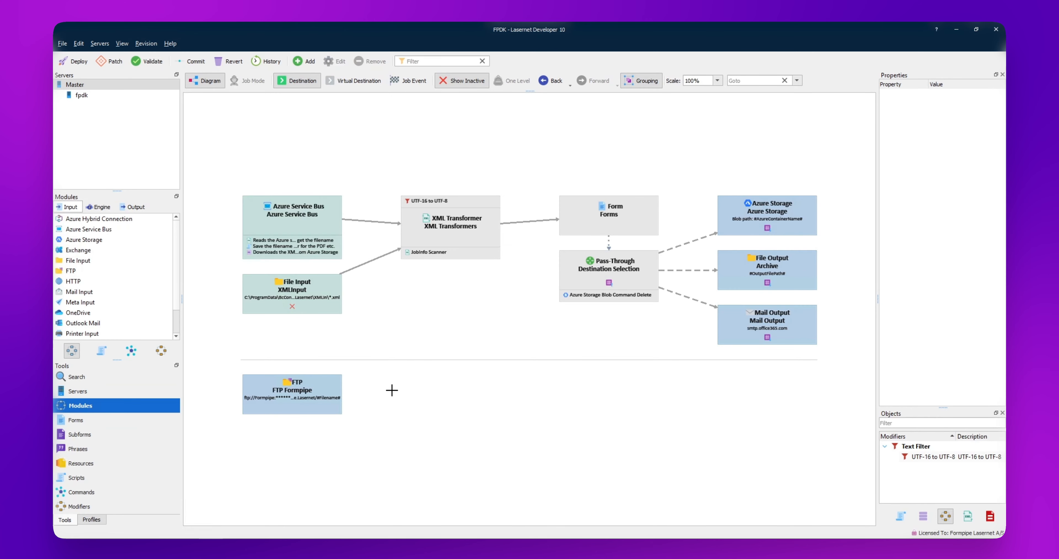